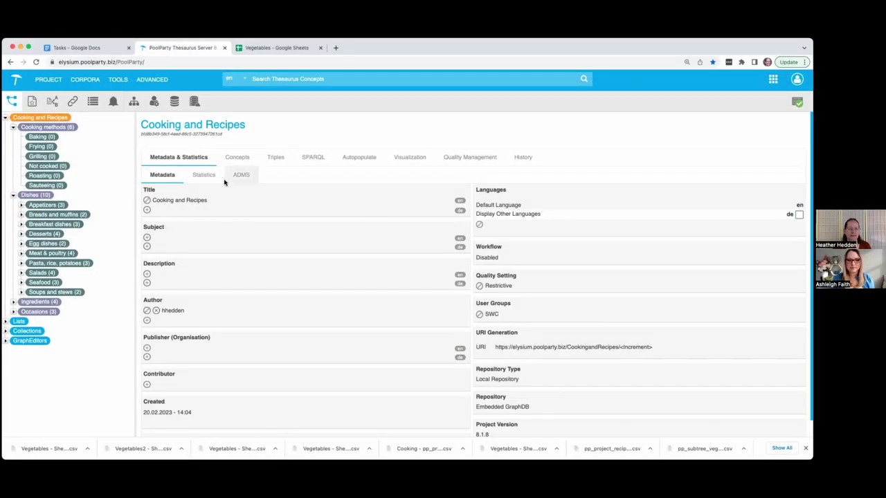
# - Generate the Cooking and Recipes project's quality report from the Tools menu
pyautogui.click(119, 80)
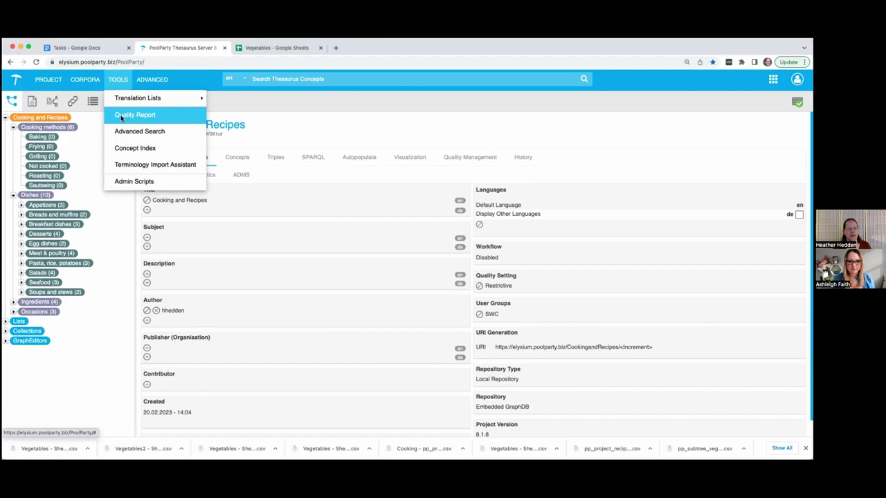
pyautogui.click(151, 80)
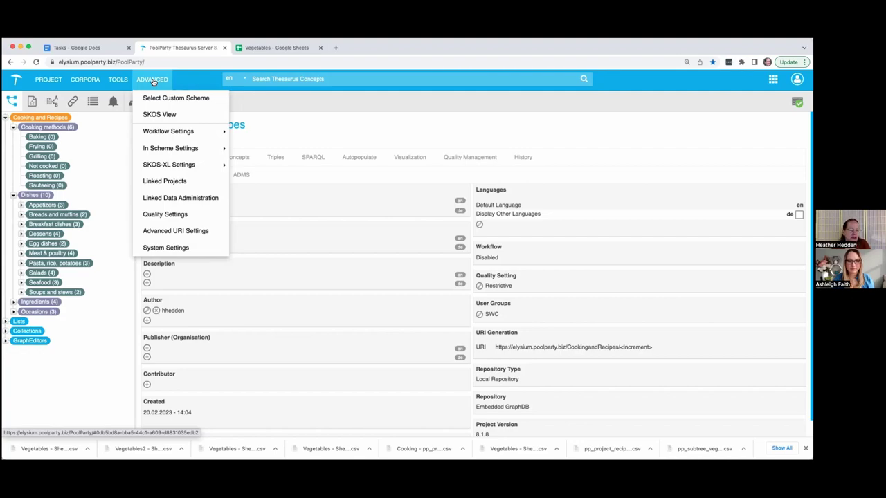
pyautogui.click(125, 78)
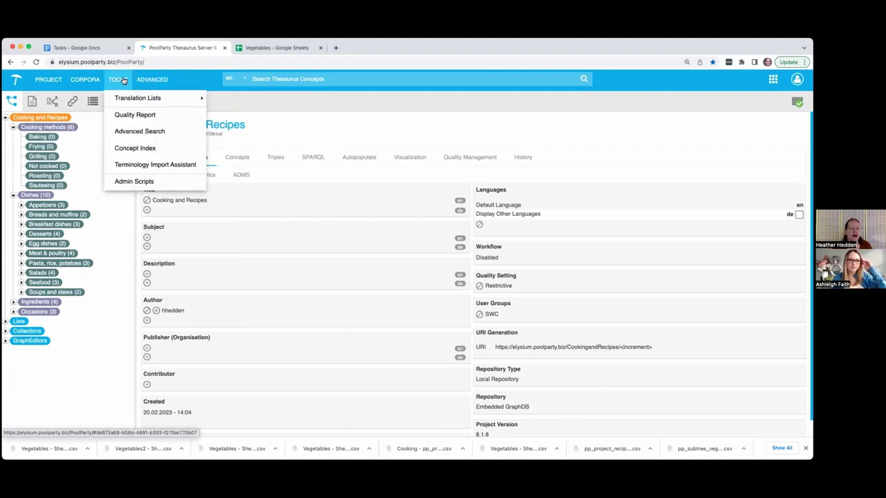
pyautogui.click(132, 115)
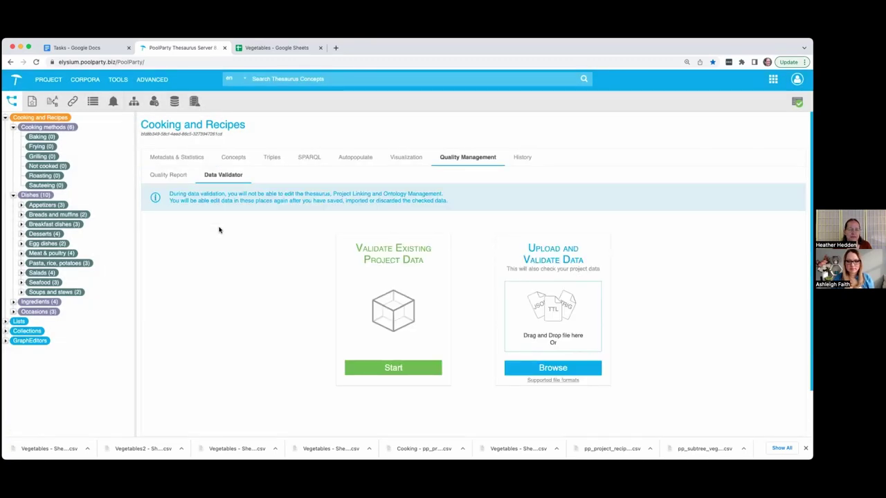
# - Show the quality report results and expand the Hierarchical Cycles check
pyautogui.click(172, 177)
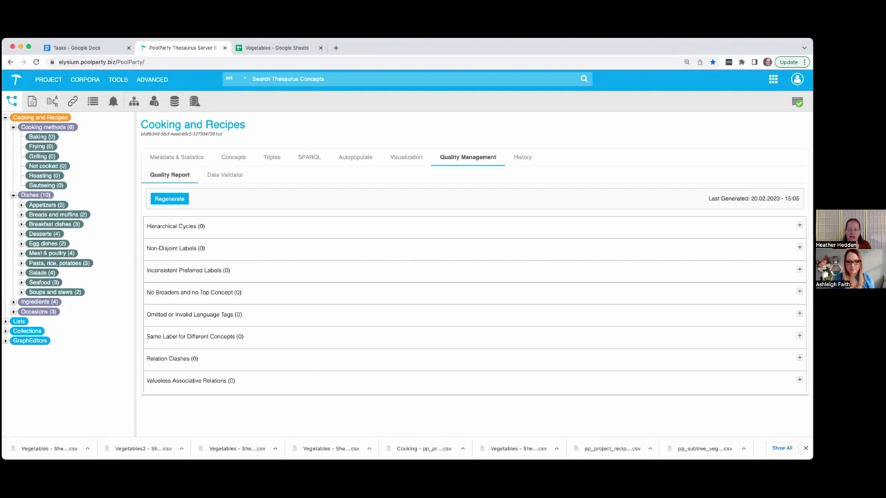
pyautogui.click(175, 226)
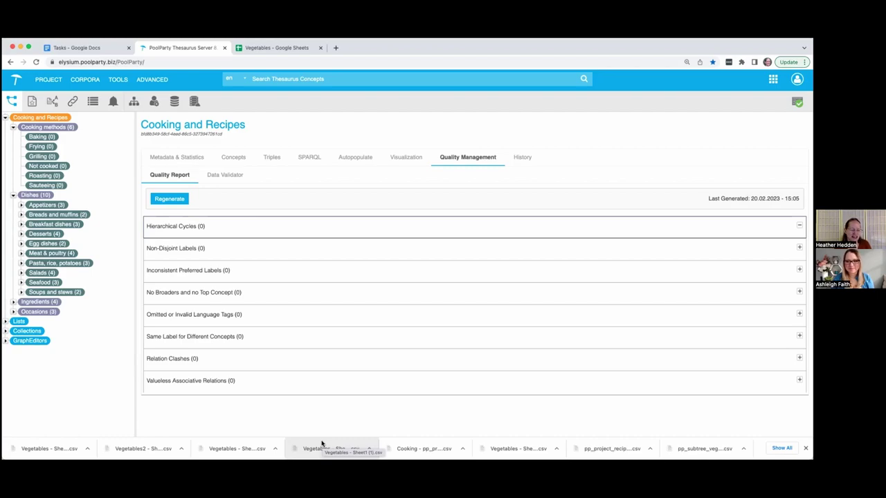
# - Open Quality Settings and try the Default and Automatic Indexing scenarios
pyautogui.click(158, 81)
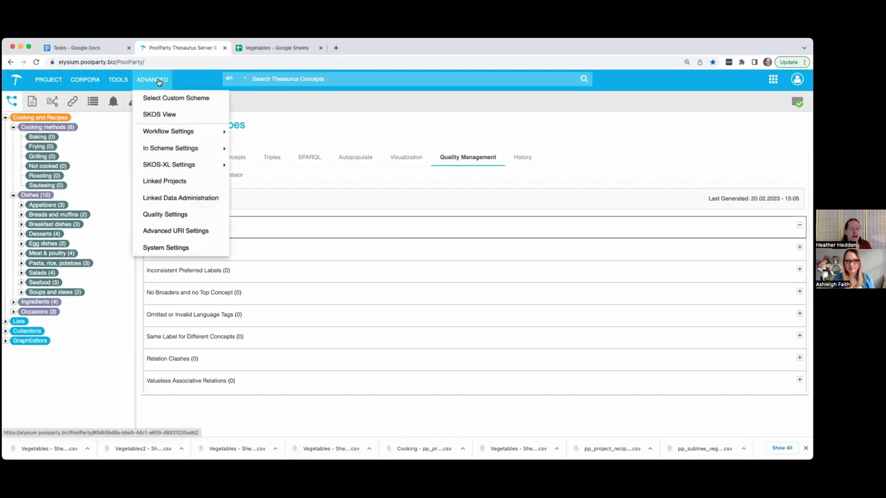
pyautogui.click(163, 218)
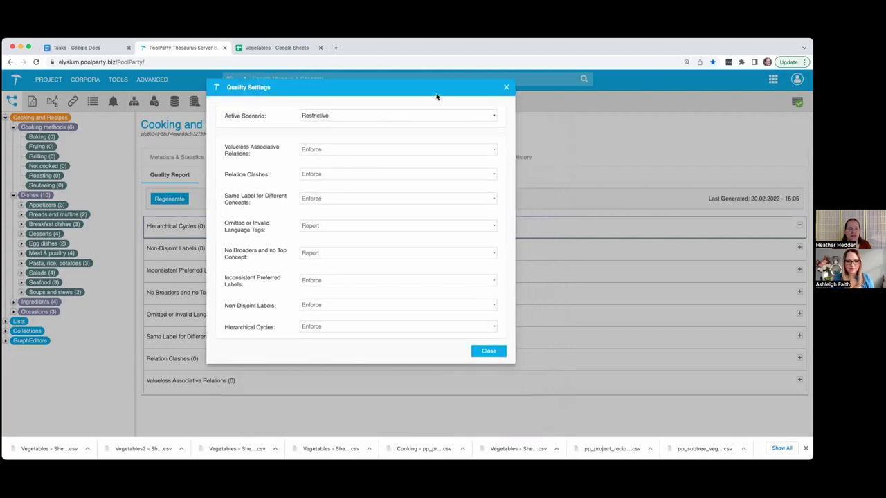
pyautogui.click(487, 119)
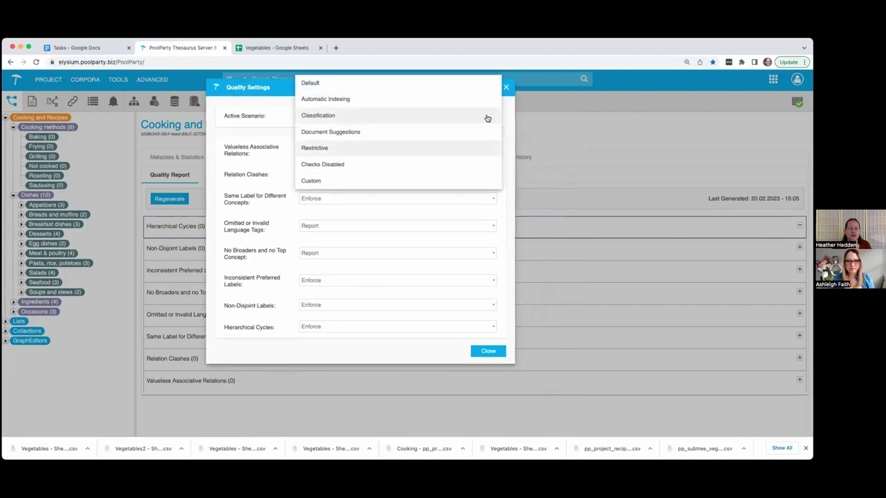
pyautogui.click(367, 85)
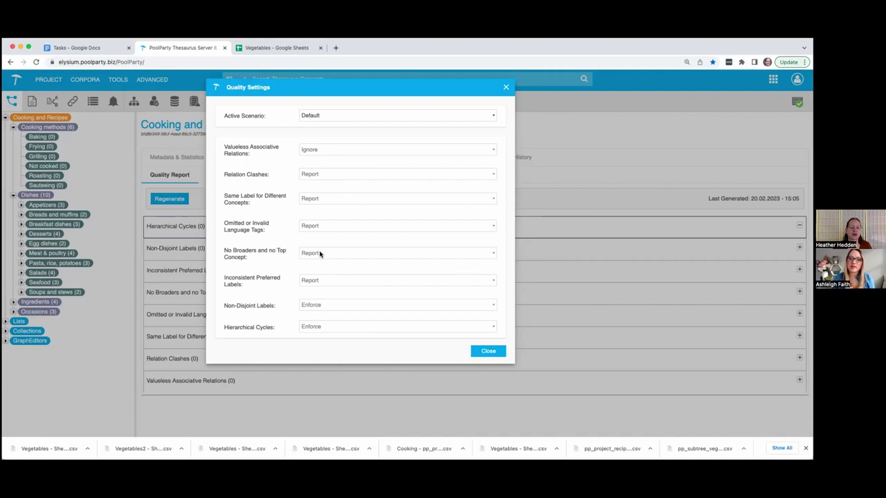
pyautogui.click(495, 116)
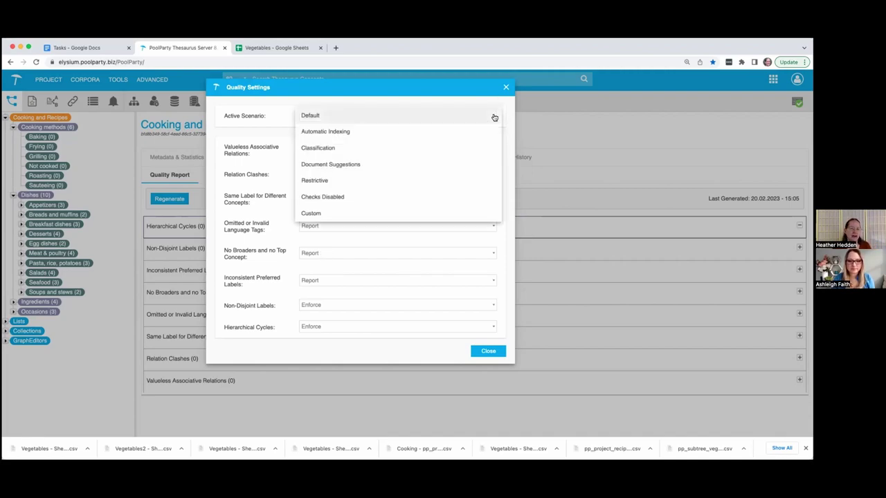
pyautogui.click(351, 131)
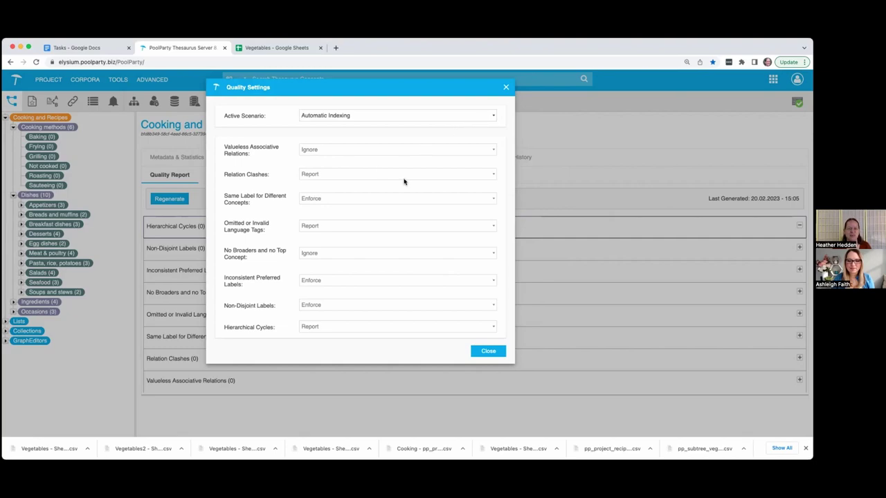
# - Switch the scenario through Checks Disabled to Custom, keeping Valueless Associative Relations at Ignore
pyautogui.click(493, 115)
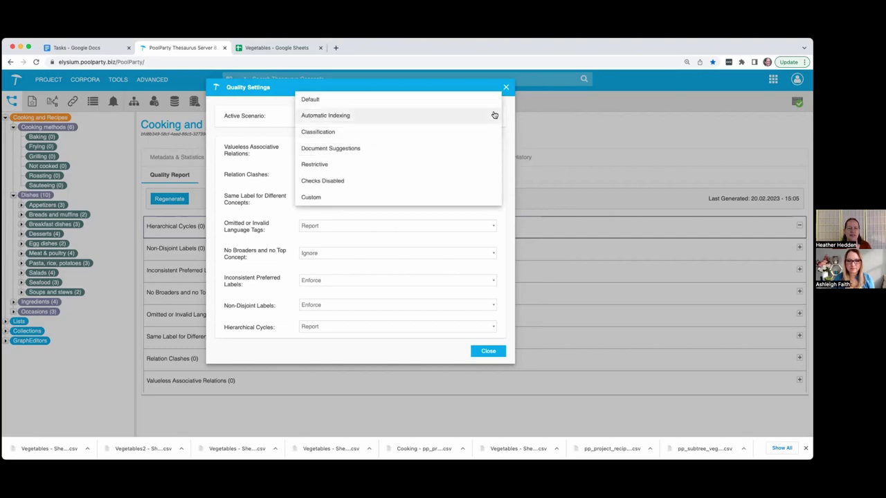
pyautogui.click(337, 181)
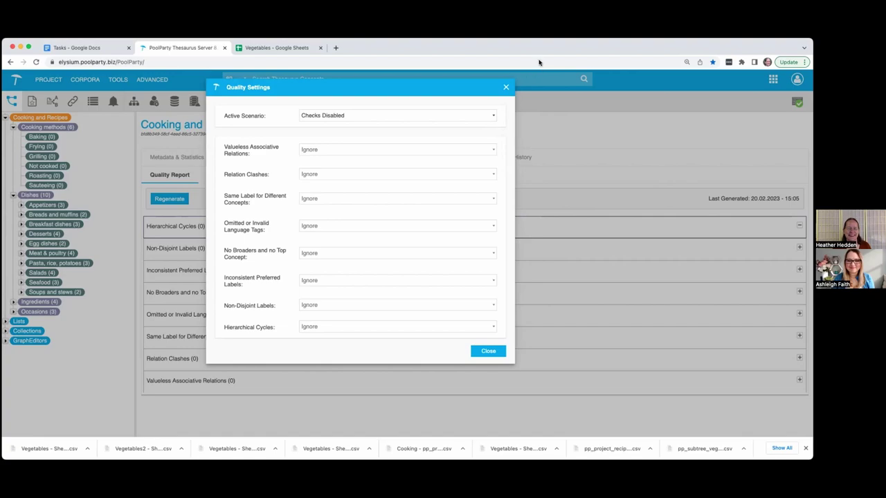
pyautogui.click(494, 117)
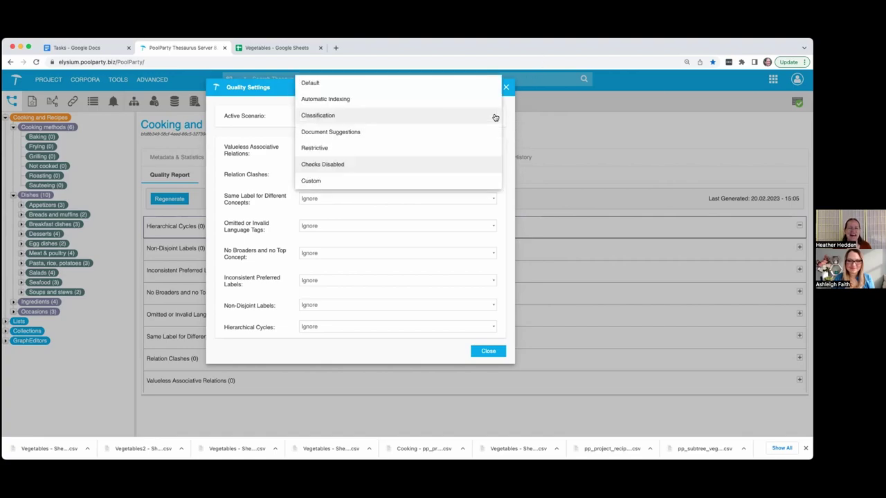
pyautogui.click(381, 181)
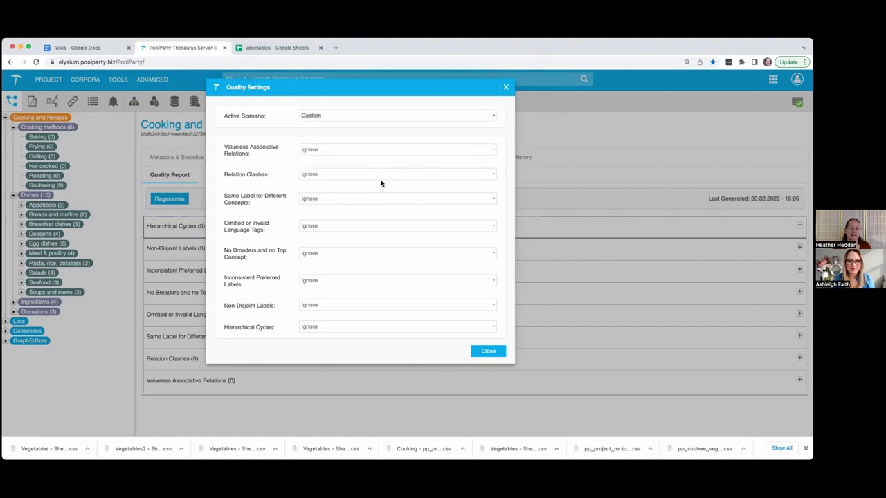
pyautogui.click(492, 151)
pyautogui.click(506, 119)
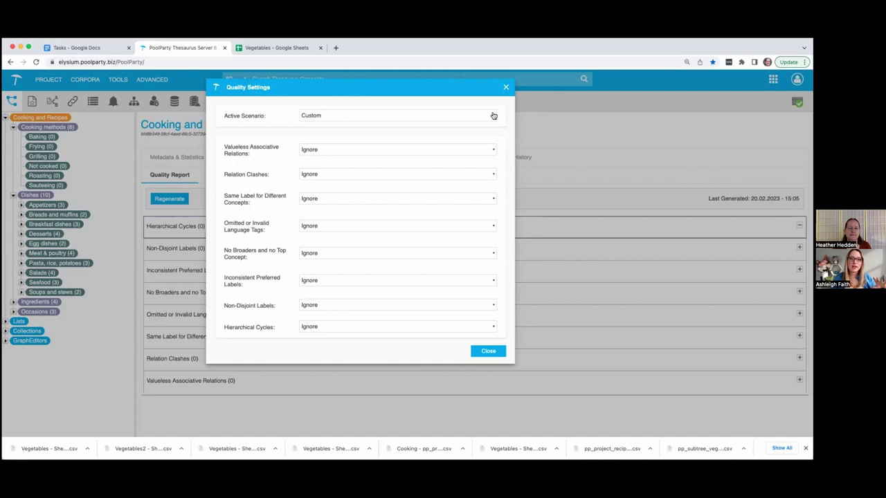
pyautogui.click(493, 115)
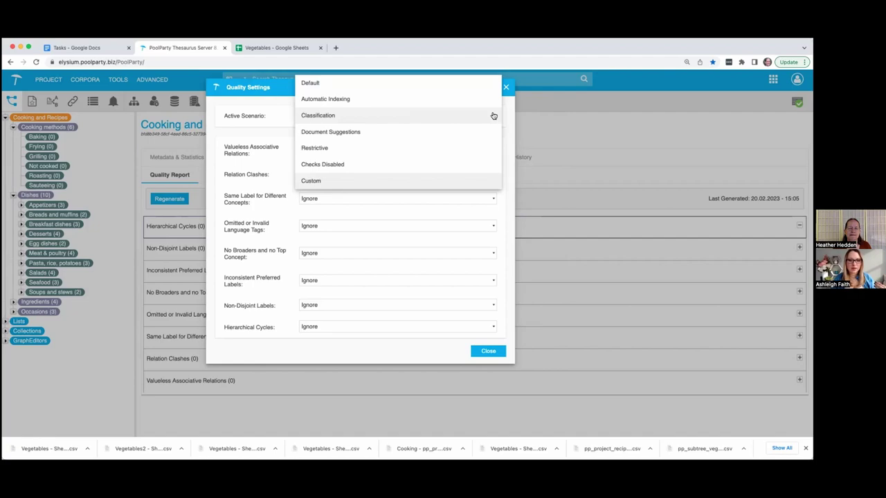
# - Try the Document Suggestions scenario, then switch the active scenario back to Custom
pyautogui.click(425, 138)
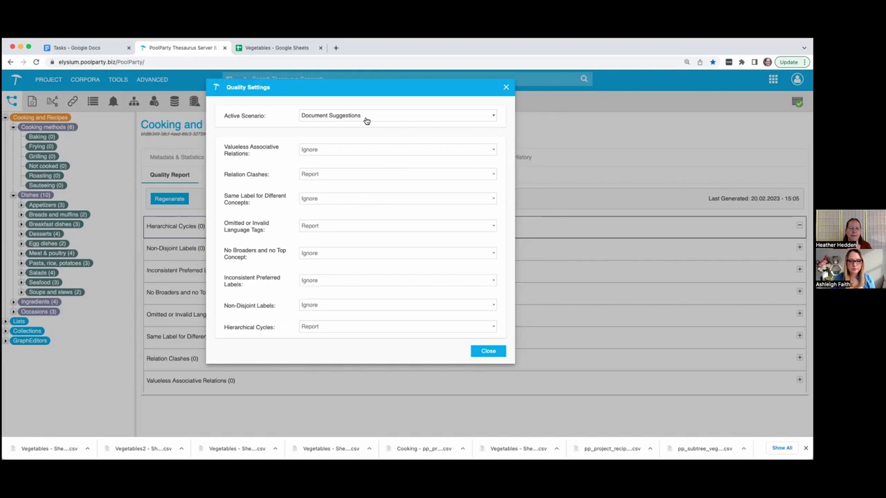
pyautogui.click(494, 116)
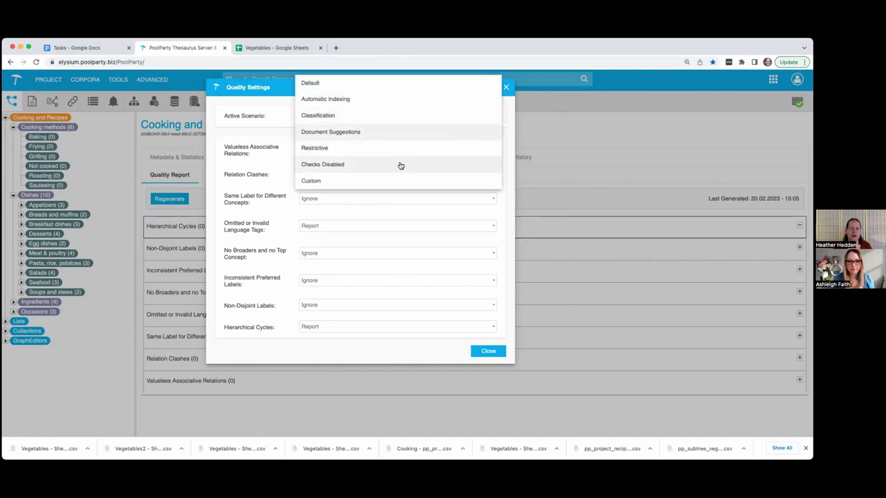
pyautogui.click(352, 181)
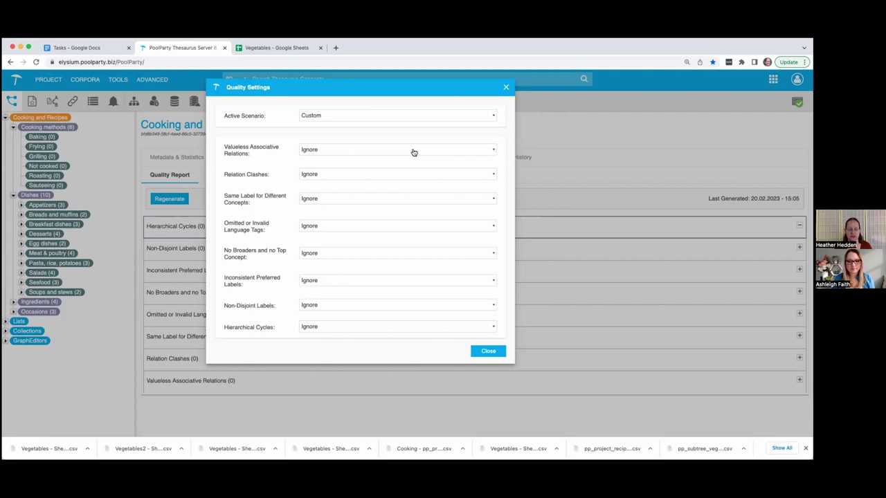
# - Keep Valueless Associative Relations at Ignore, enforce Relation Clashes, and report No Broaders and Non-Disjoint Labels
pyautogui.click(493, 150)
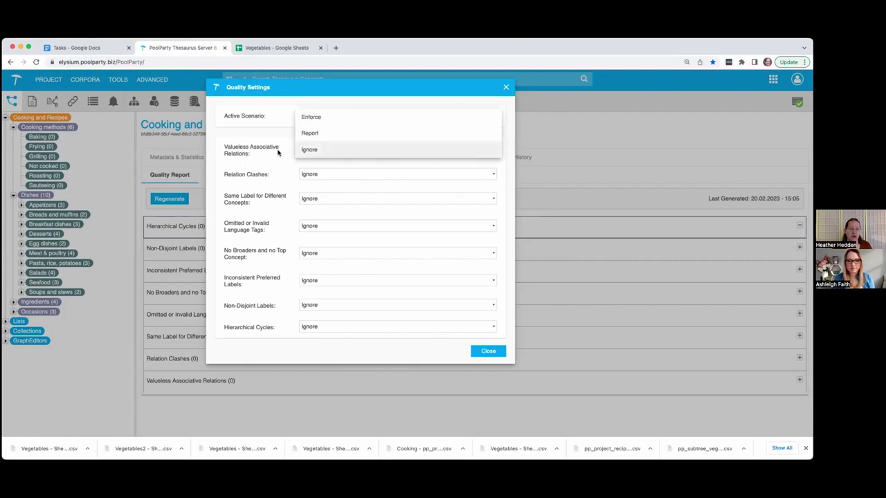
pyautogui.click(309, 151)
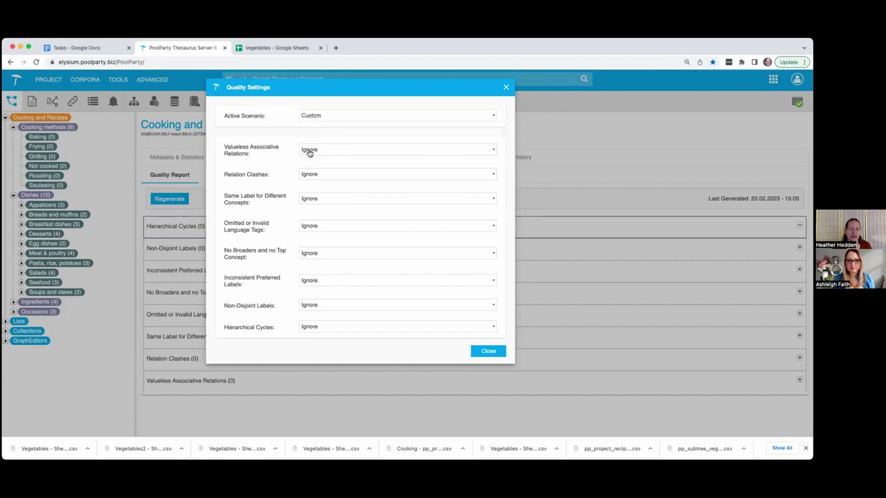
pyautogui.click(494, 175)
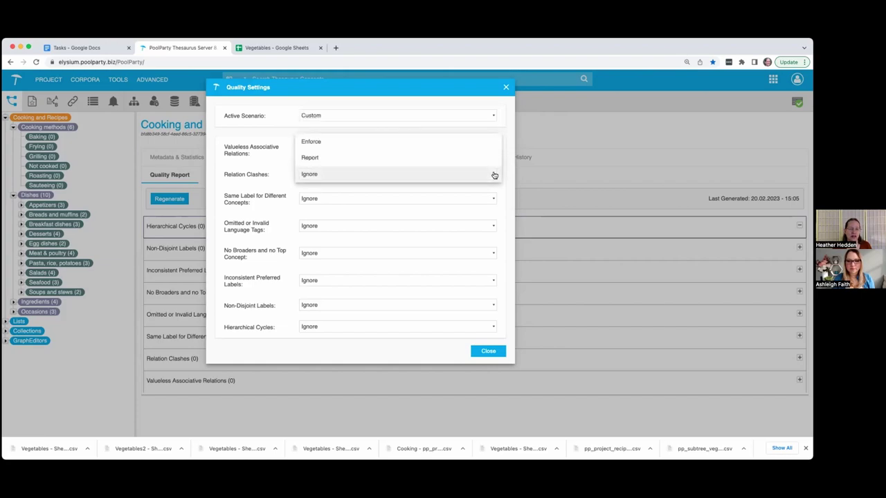
pyautogui.click(386, 143)
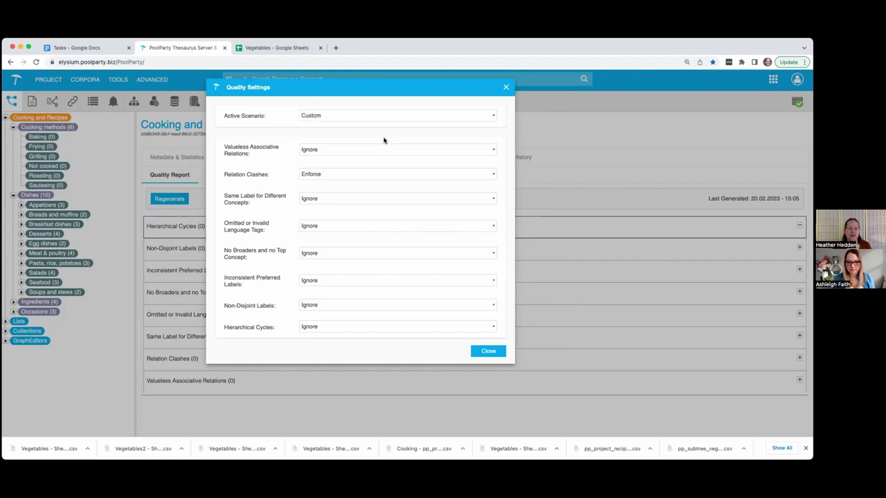
pyautogui.click(494, 256)
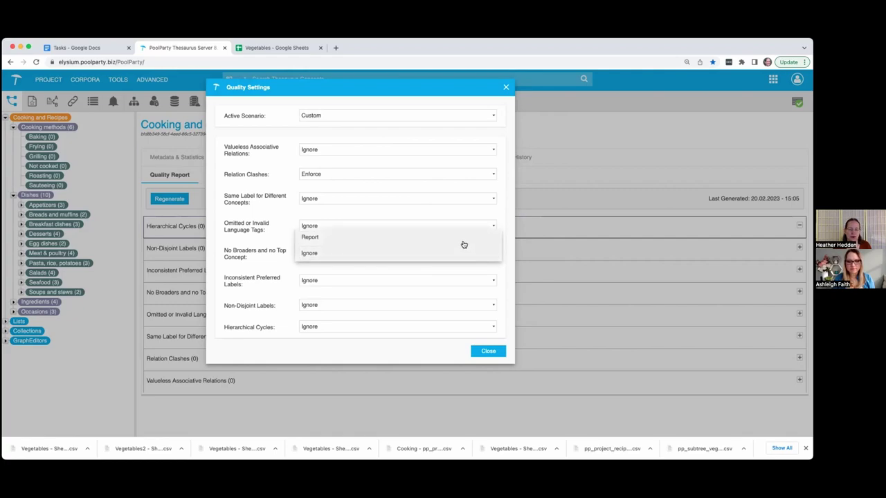
pyautogui.click(464, 242)
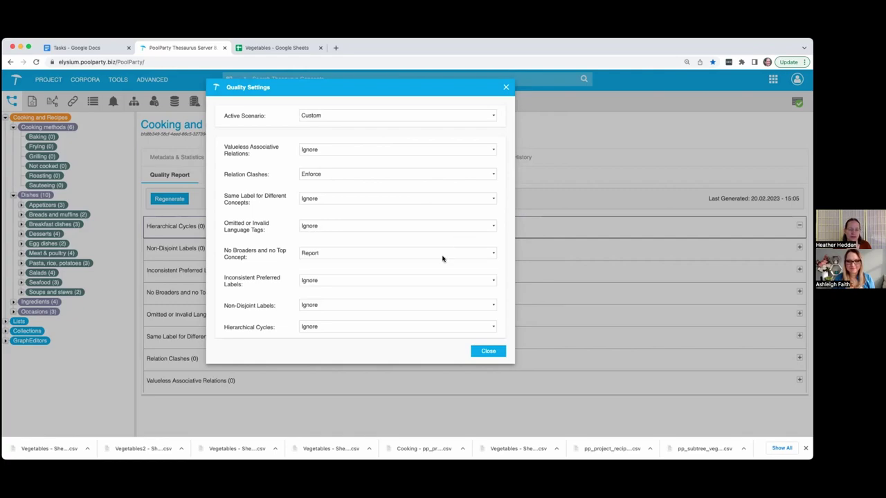
pyautogui.click(494, 306)
pyautogui.click(364, 288)
# - Enforce Hierarchical Cycles, Same Label for Different Concepts and Inconsistent Preferred Labels, then close the settings
pyautogui.click(494, 329)
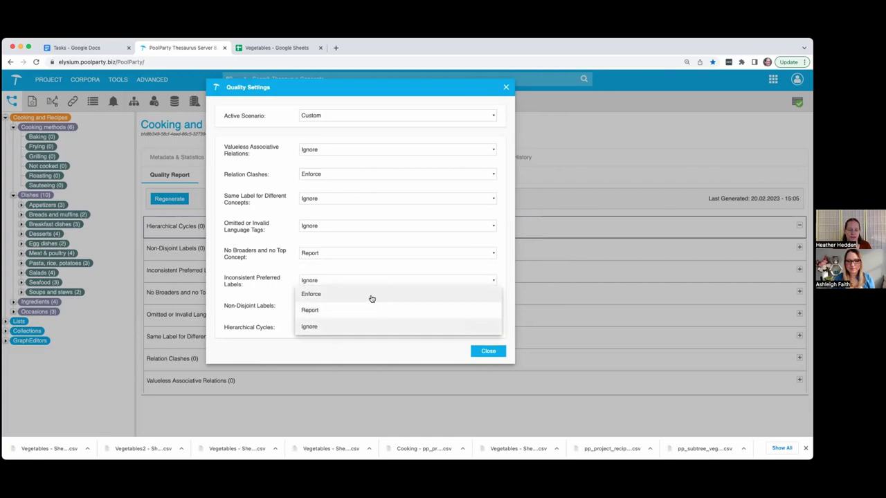
pyautogui.click(371, 296)
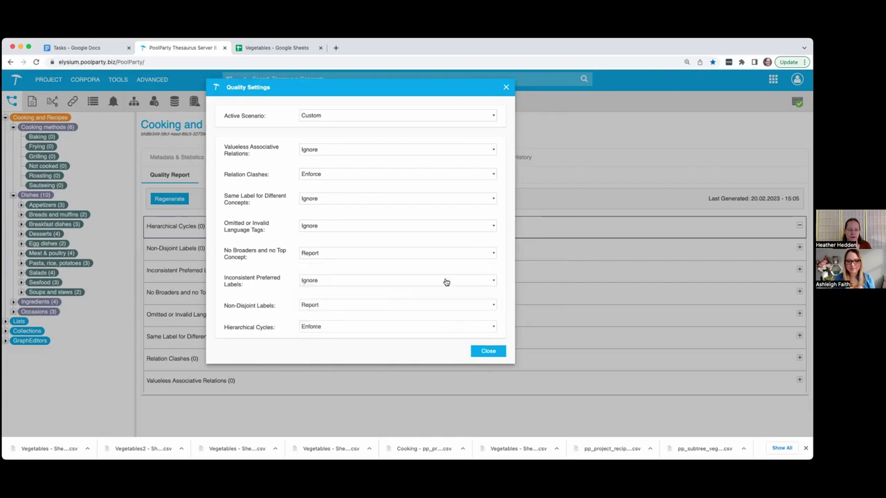
pyautogui.click(493, 199)
pyautogui.click(358, 170)
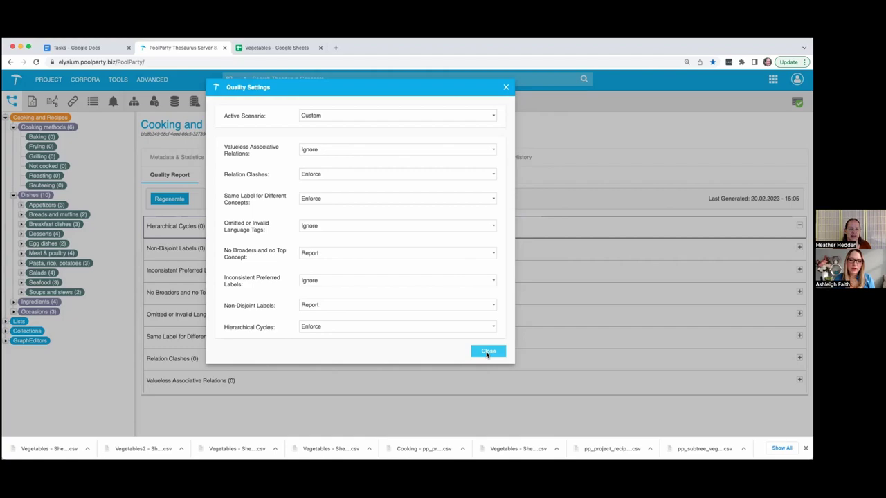
pyautogui.click(493, 284)
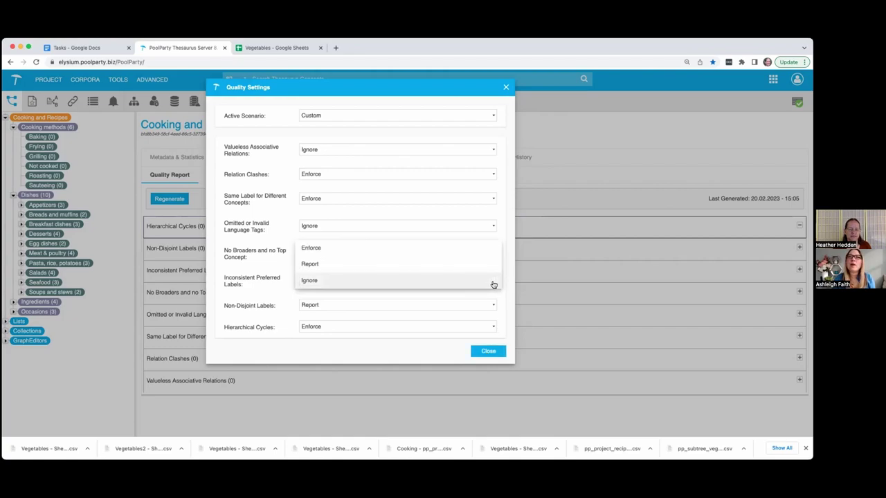
pyautogui.click(425, 250)
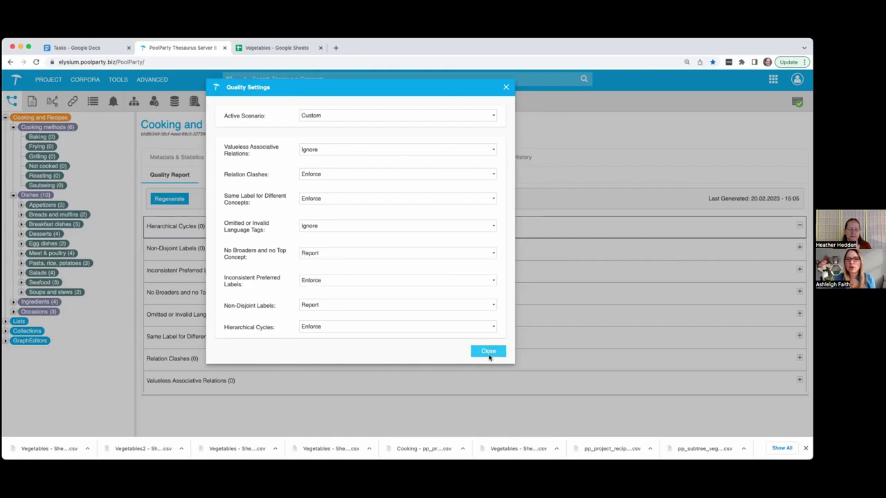
pyautogui.click(488, 353)
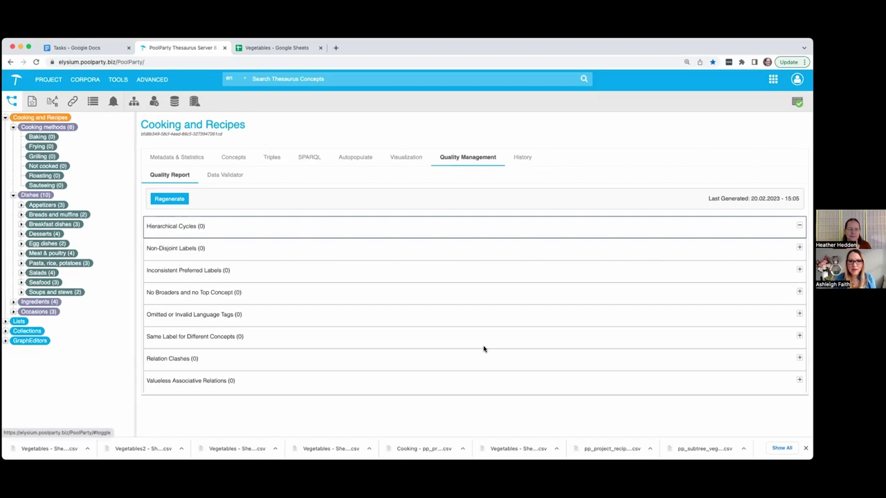
# - Regenerate the quality report so it lists six checks with 0 issues each
pyautogui.click(181, 200)
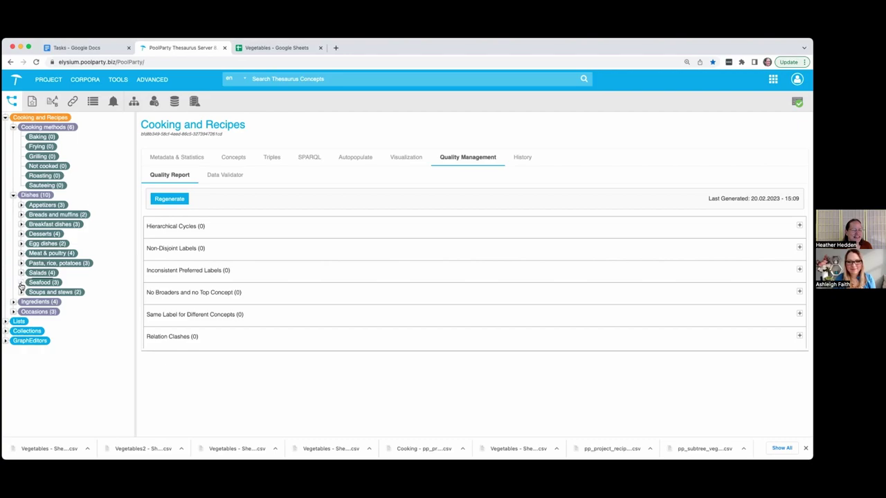
# - Add Shellfish (Dishes) as a related concept of Fish under Seafood
pyautogui.click(21, 283)
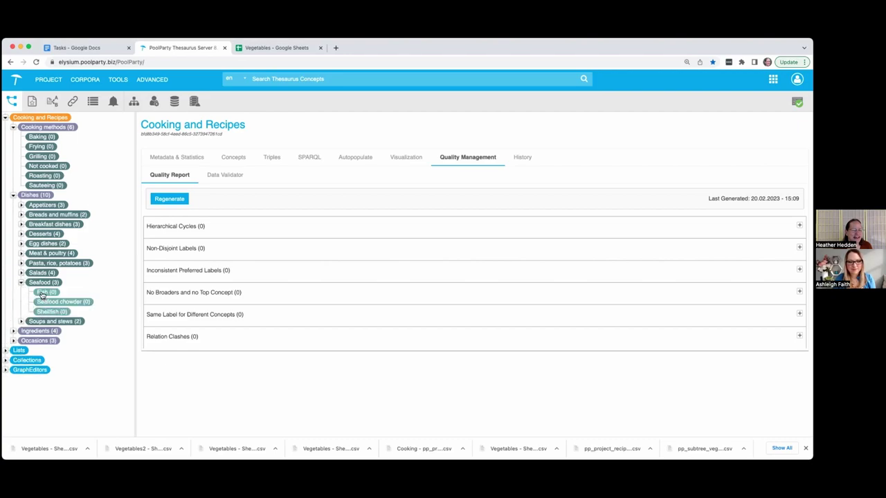
pyautogui.click(43, 292)
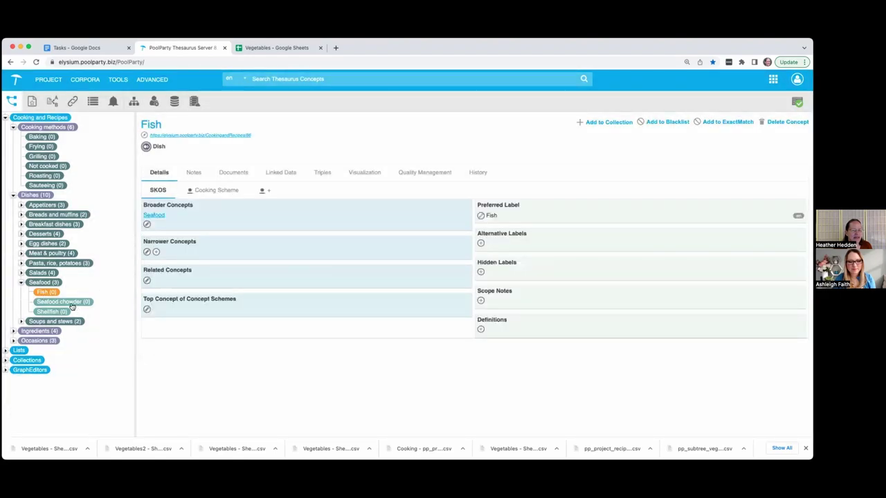
pyautogui.click(147, 281)
pyautogui.click(348, 243)
pyautogui.write('shellfish')
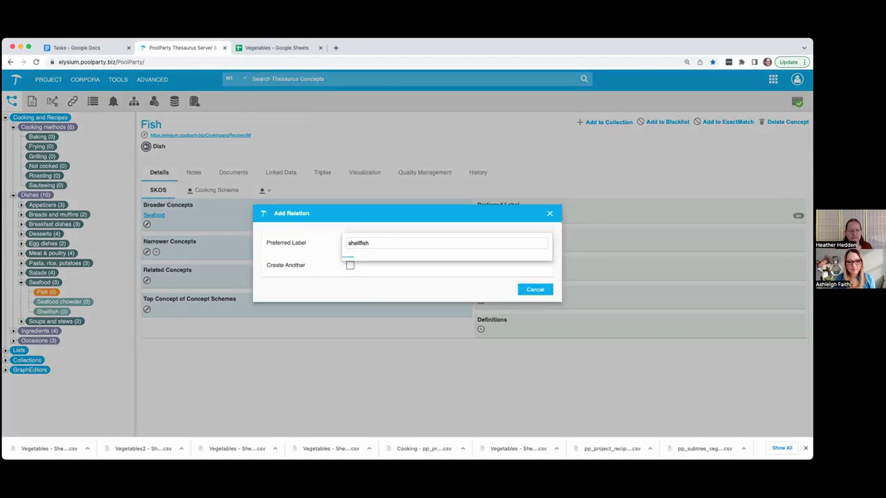
pyautogui.click(353, 261)
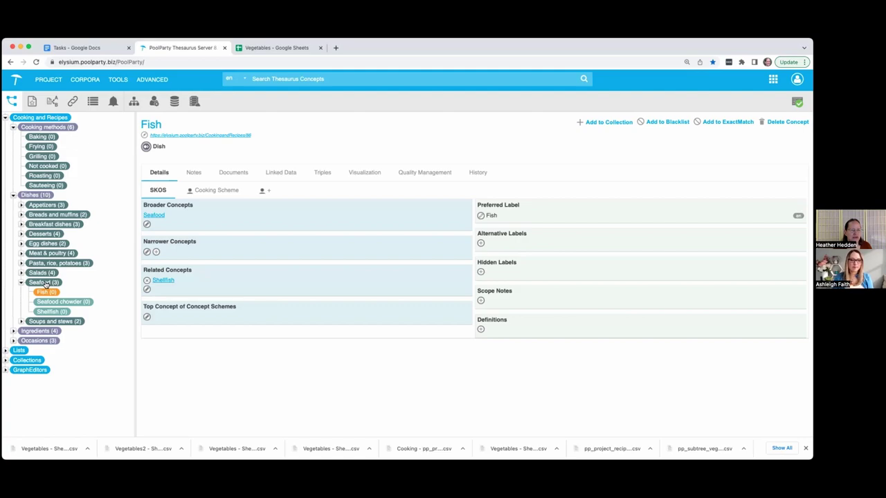
# - Set Valueless Associative Relations to Report and generate a new quality report
pyautogui.click(147, 81)
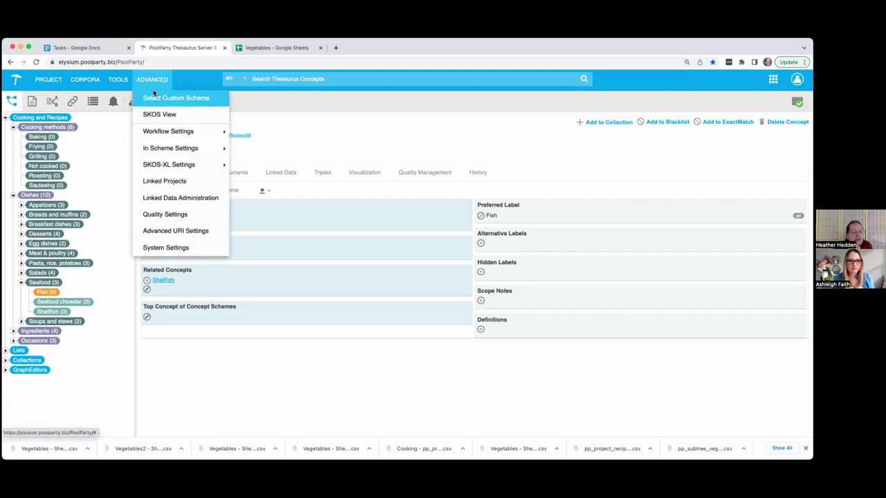
pyautogui.click(164, 216)
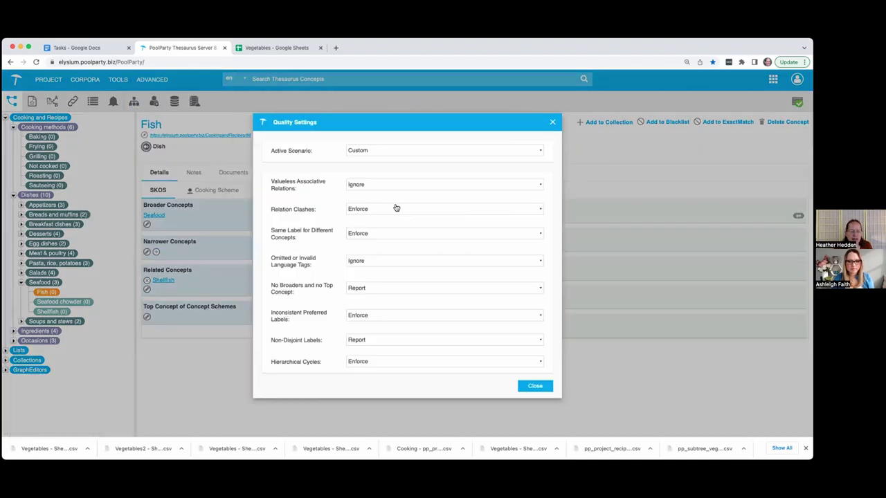
pyautogui.click(542, 187)
pyautogui.click(462, 173)
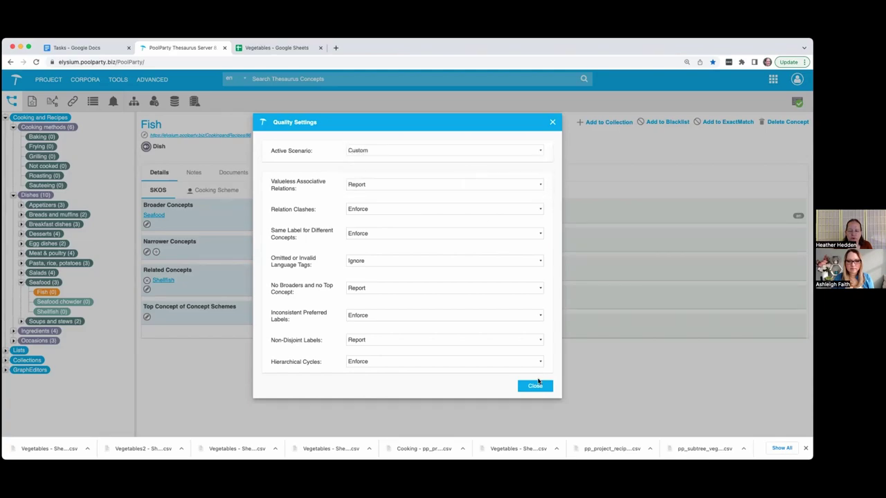
pyautogui.click(535, 386)
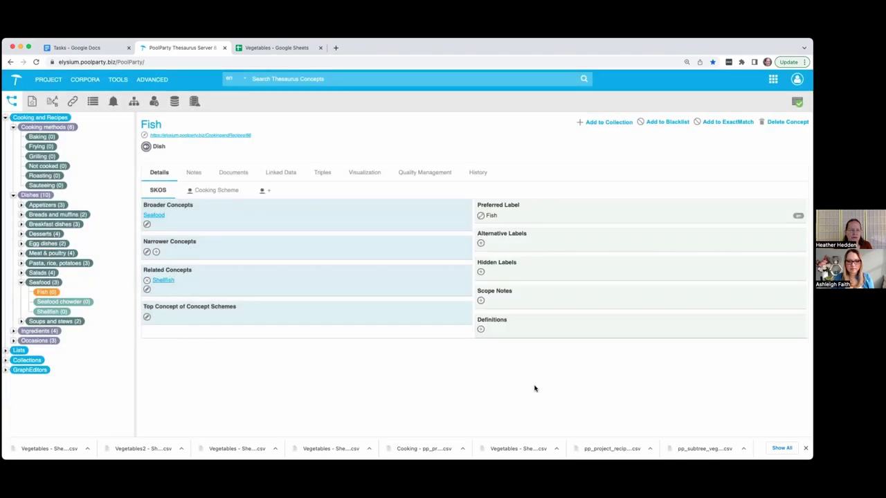
pyautogui.click(120, 80)
pyautogui.click(134, 116)
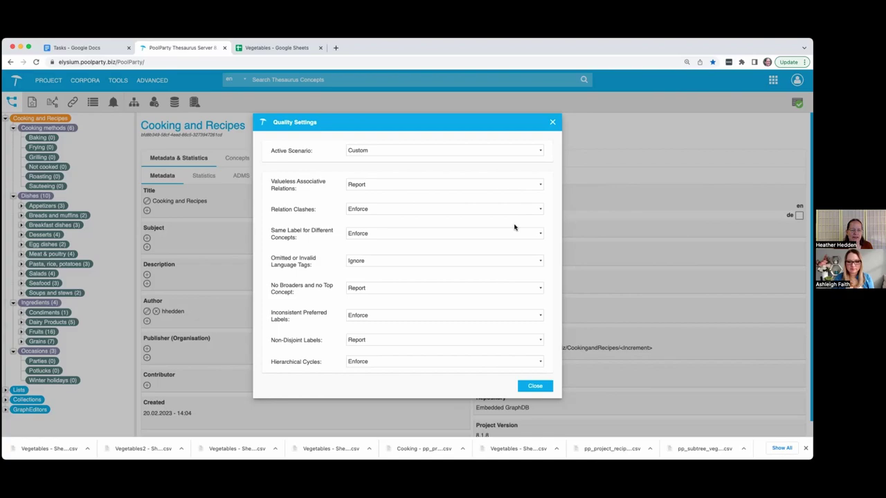
# - Try making Appetizers a narrower concept of Guacamole and dismiss the hierarchical loop error
pyautogui.click(535, 386)
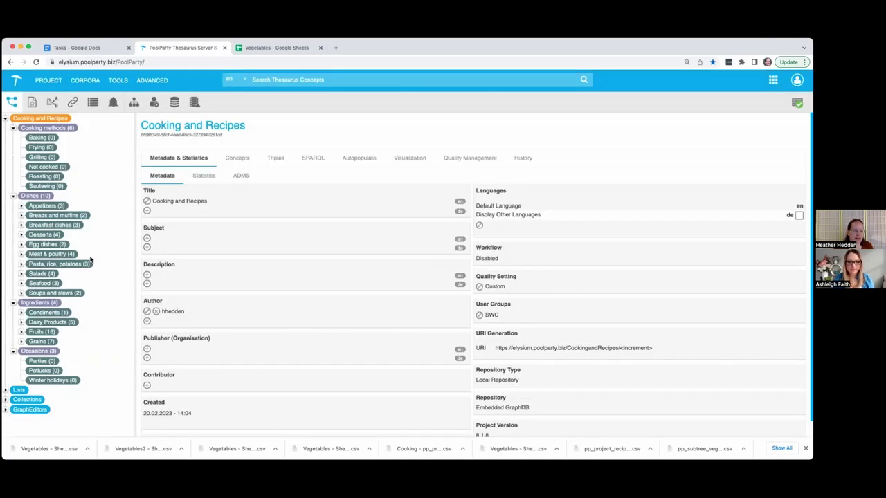
pyautogui.click(21, 207)
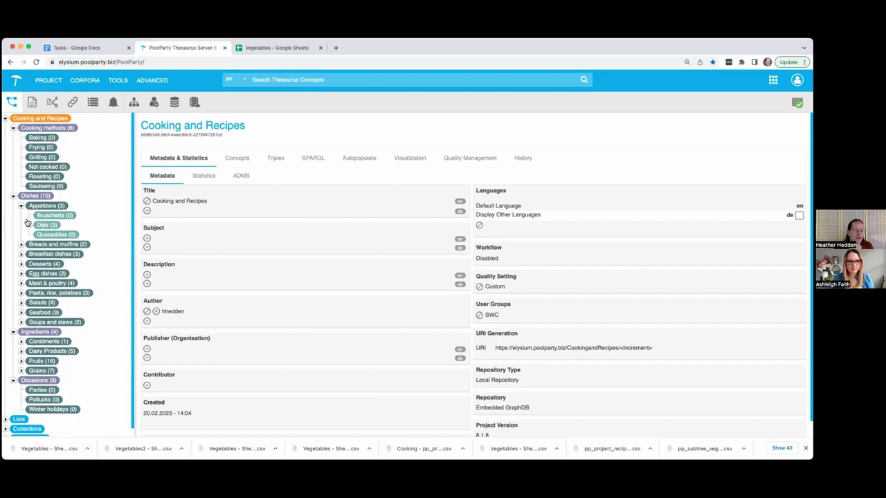
pyautogui.click(29, 226)
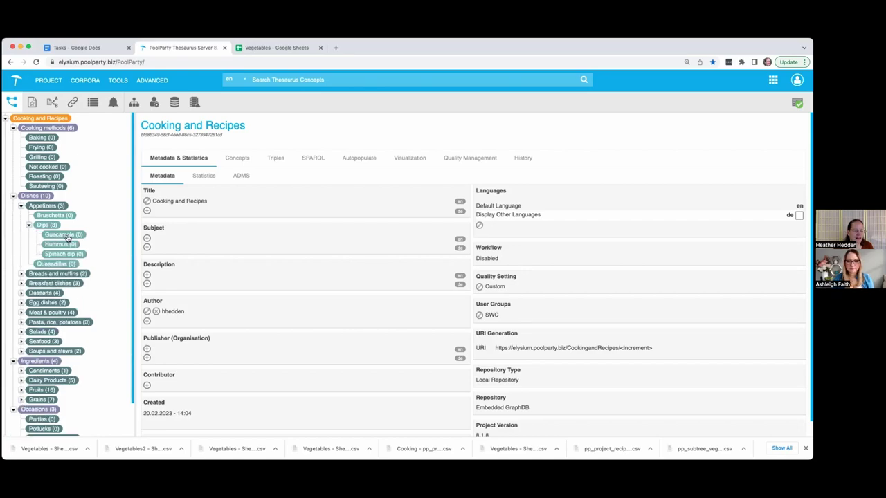
pyautogui.click(66, 235)
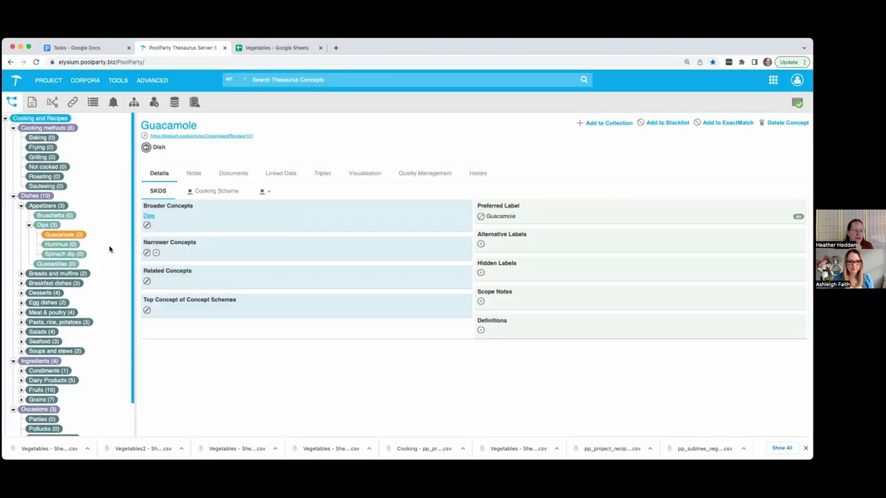
pyautogui.click(156, 254)
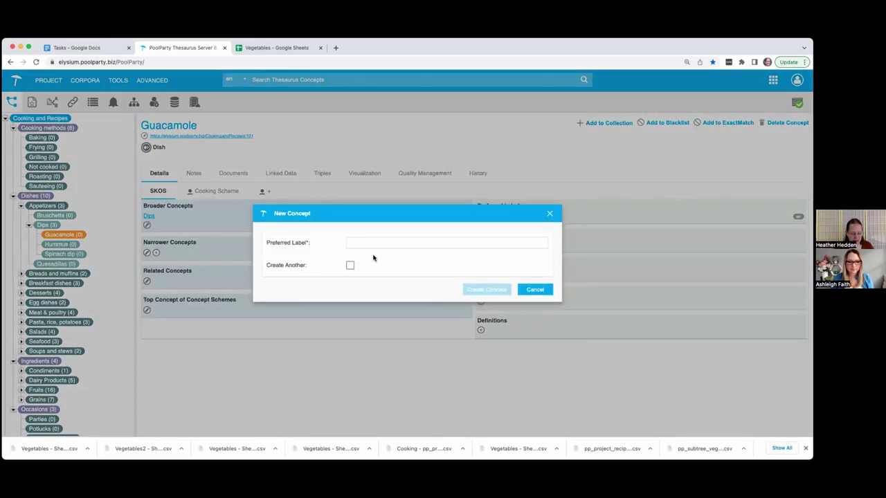
pyautogui.write('appe')
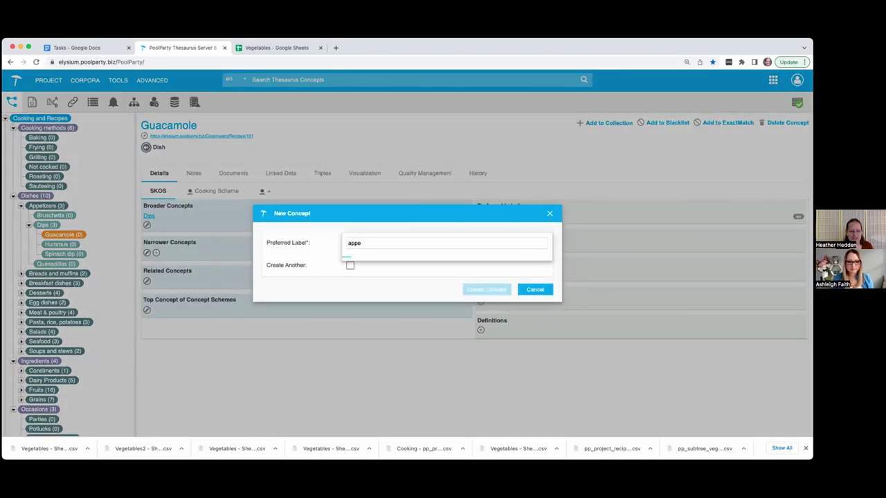
pyautogui.write('t')
pyautogui.click(375, 262)
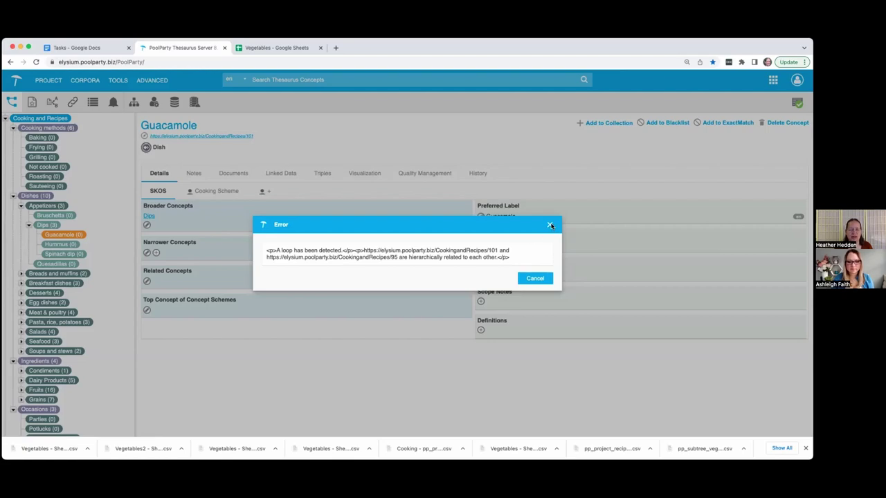
pyautogui.click(550, 225)
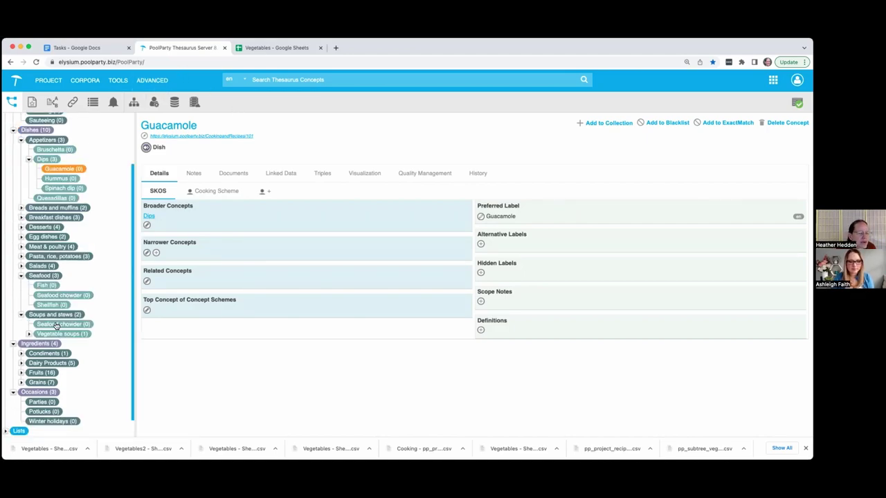
# - Remove Seafood as Seafood chowder's broader, then attempt a duplicate Seafood chowder under Soups and stews
pyautogui.click(56, 325)
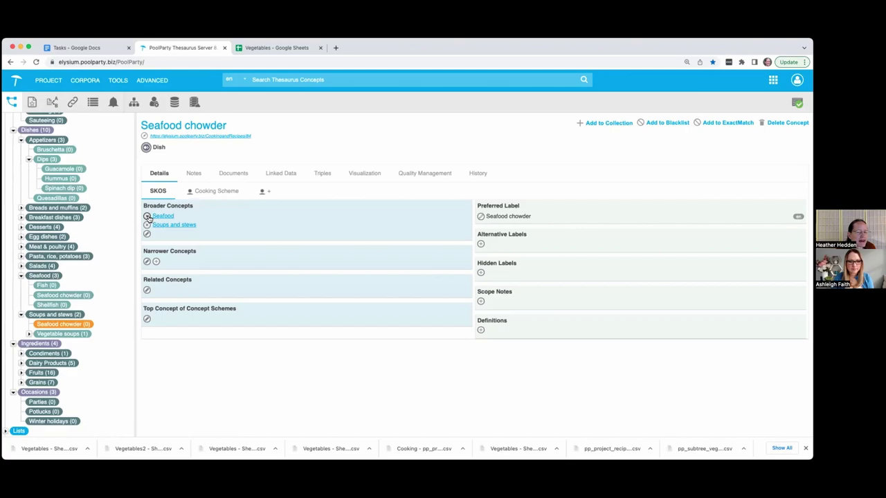
pyautogui.click(147, 216)
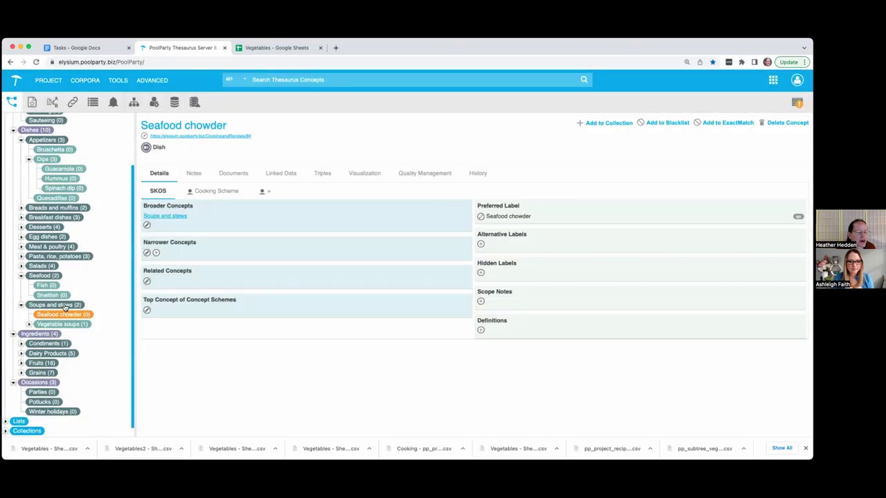
pyautogui.rightClick(63, 306)
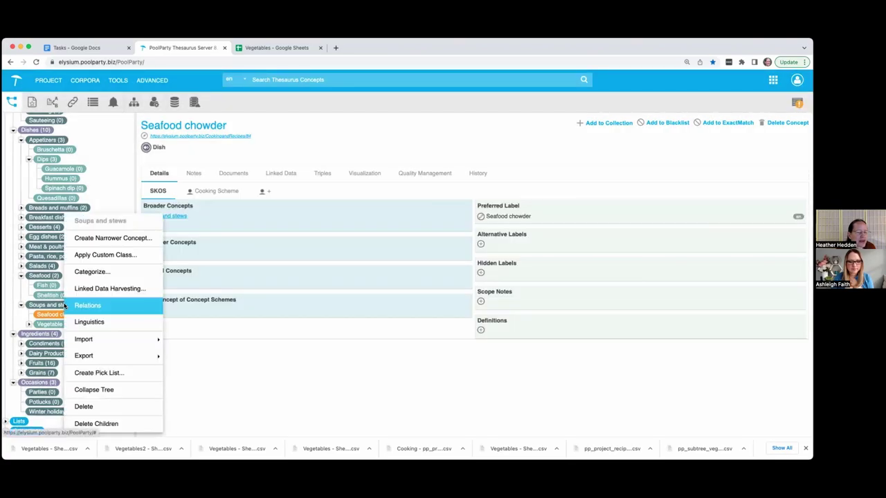
pyautogui.click(108, 238)
pyautogui.write('Seafood cho')
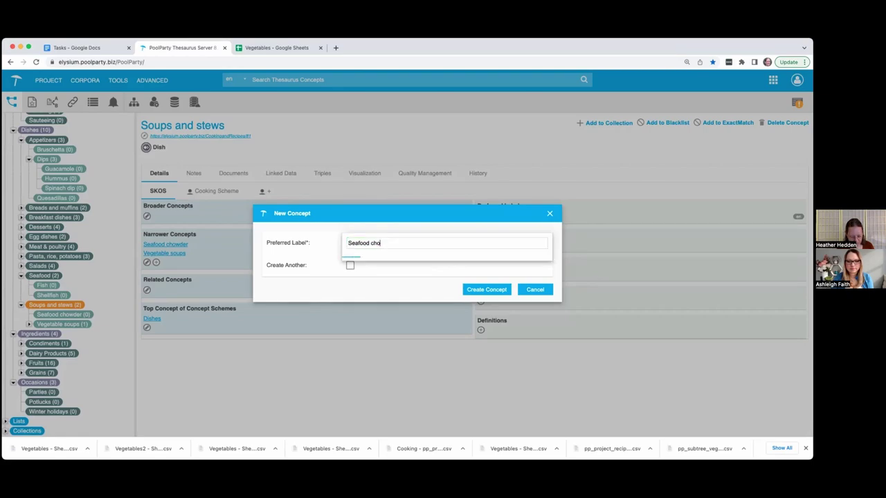
pyautogui.write('wder')
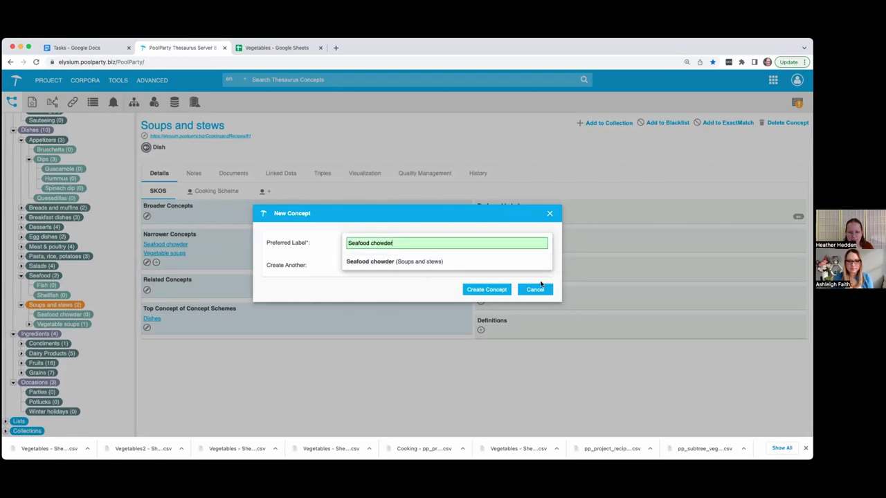
pyautogui.click(498, 290)
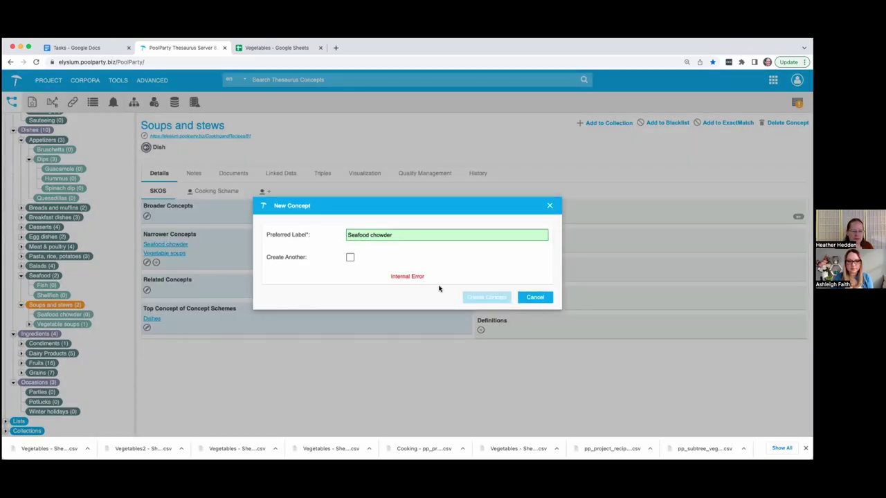
pyautogui.click(550, 206)
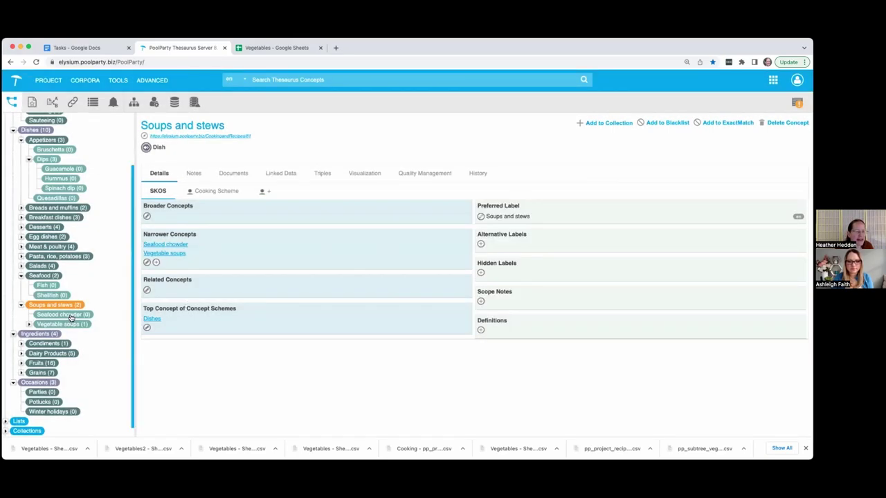
# - Open the Custom scenario Quality Settings from the advanced settings list, review it, and close it
pyautogui.click(150, 80)
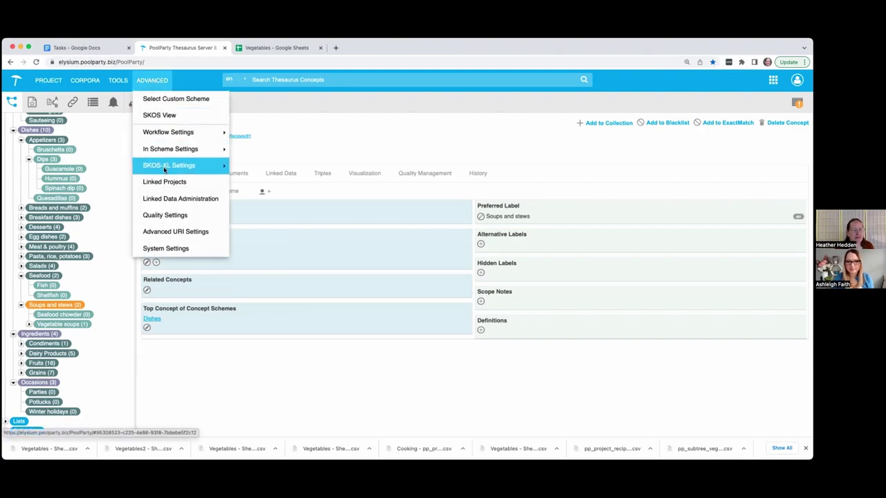
pyautogui.click(156, 215)
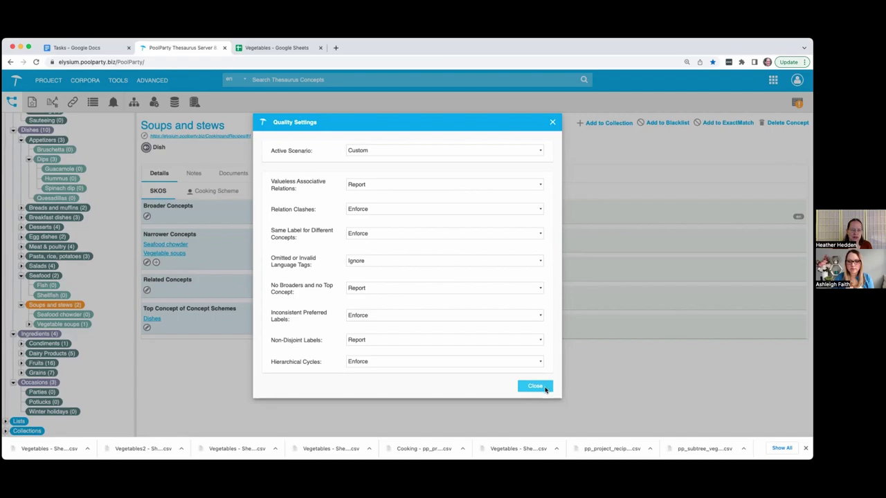
pyautogui.click(544, 388)
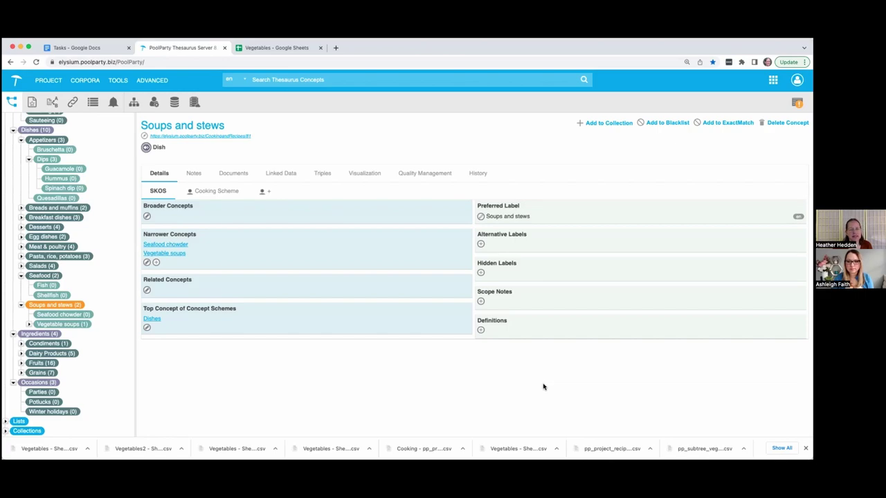
# - Run a pasted hiddenLabel SPARQL query on Cooking and Recipes, returning Appetizers twice
pyautogui.scroll(2, 123, 270)
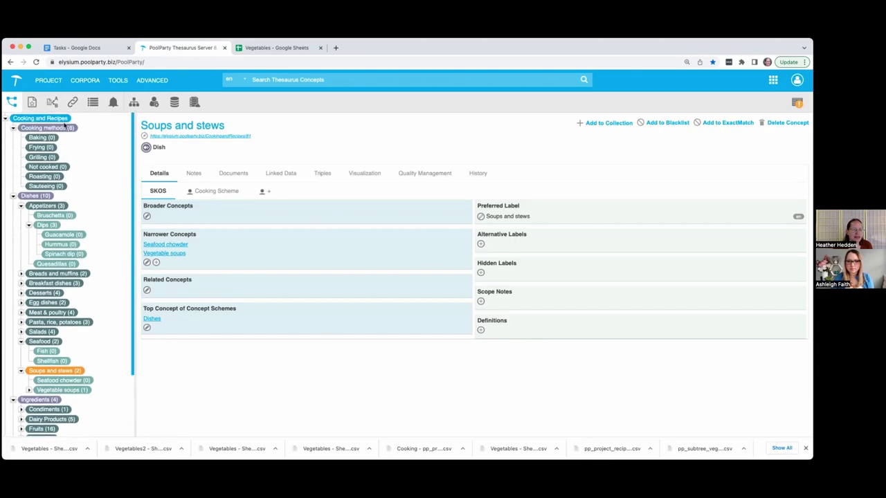
pyautogui.click(65, 119)
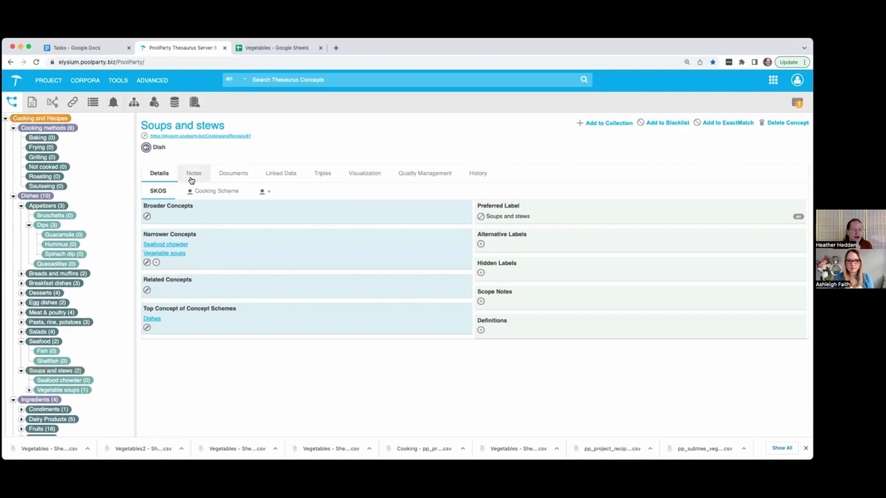
pyautogui.click(311, 159)
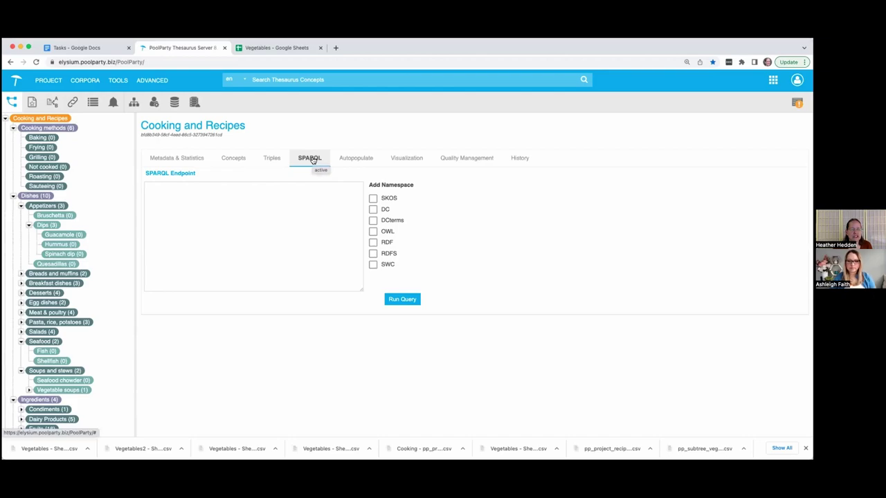
pyautogui.click(221, 191)
pyautogui.write('PREFIX skos:<http://www.w3.org/2004/02/skos/core#> select ?s ?label where {     ?s skos:hiddenLabel ?o .   ?s skos:prefLabel ?label . } ORDER BY ?s')
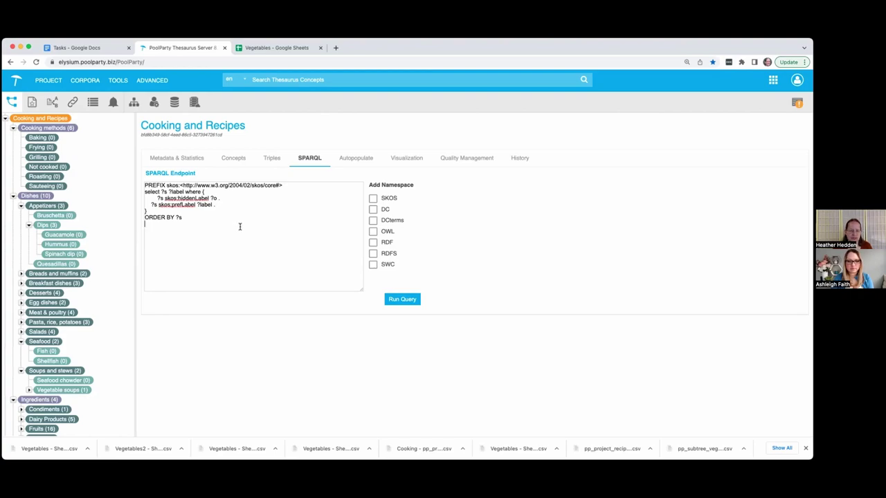
pyautogui.click(415, 300)
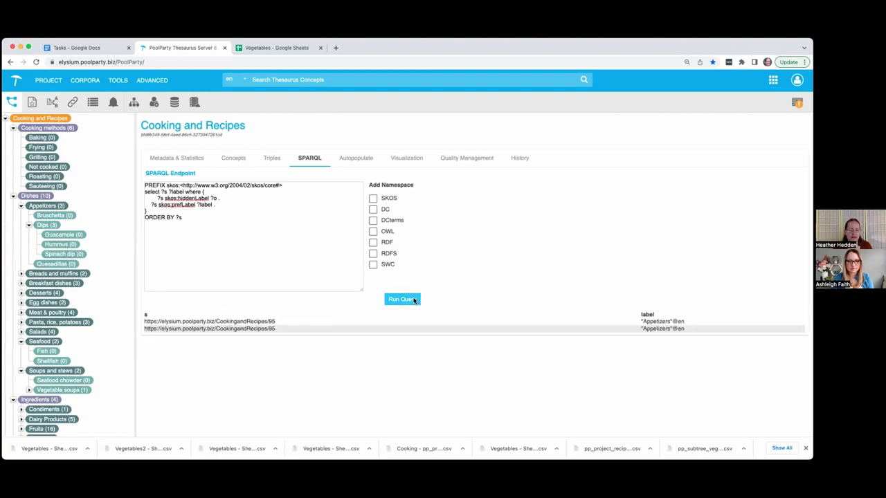
# - Open Appetizers to see hidden labels Appetisers and Horderves beside alternatives Hors d'oeuvres and Starters
pyautogui.click(45, 206)
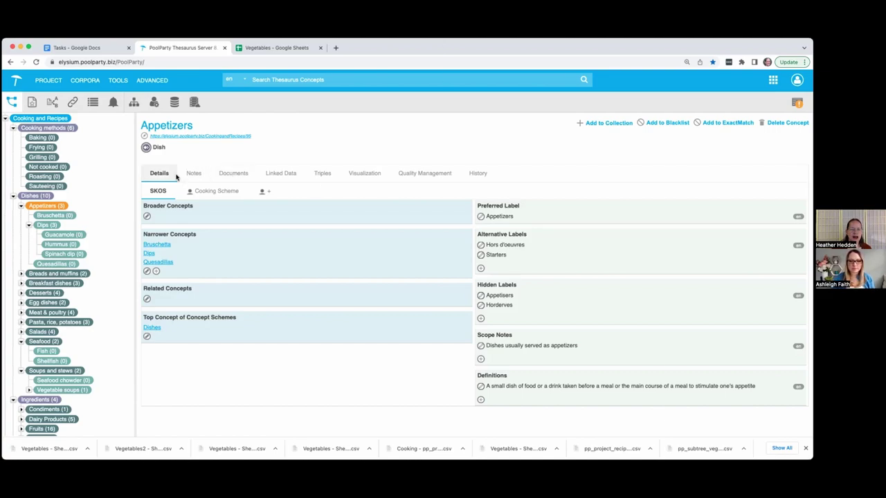
# - Go to the Cooking and Recipes project's Quality Management tab and its Data Validator sub-tab
pyautogui.click(413, 174)
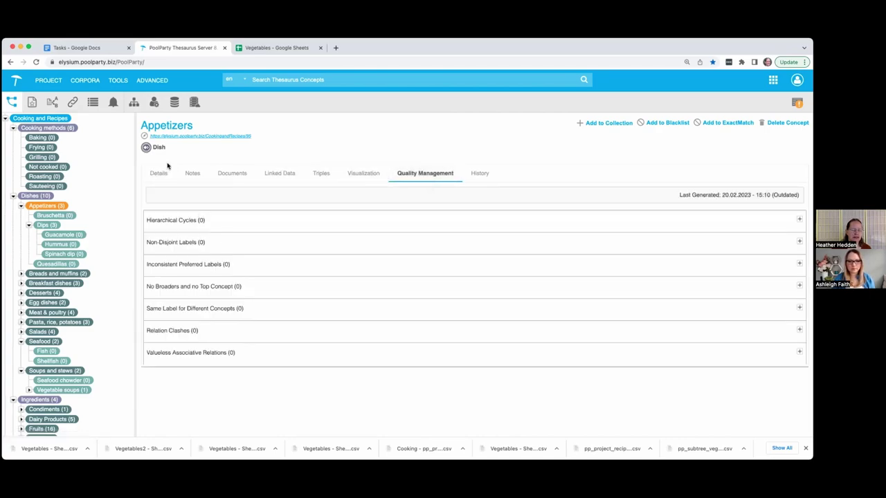
pyautogui.click(62, 119)
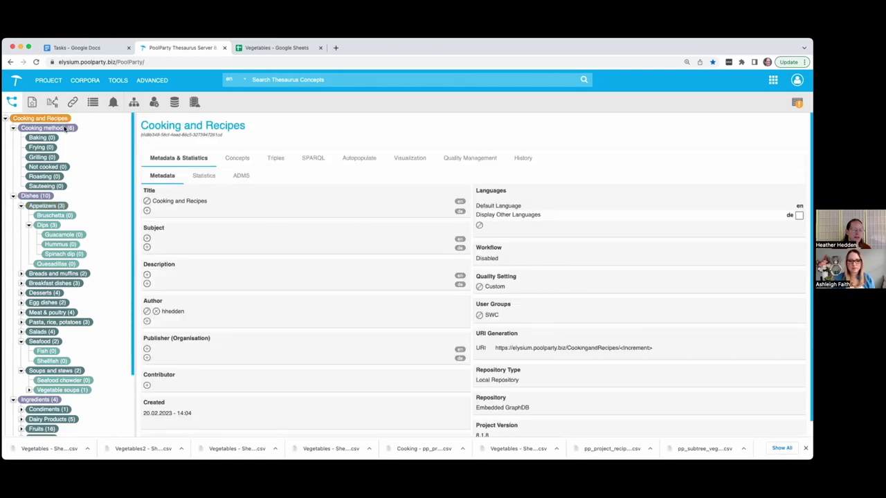
pyautogui.click(460, 161)
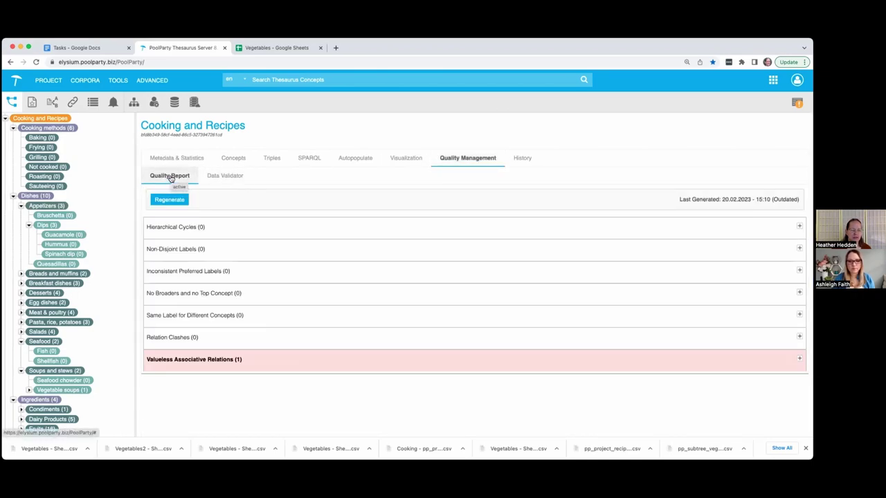
pyautogui.click(229, 175)
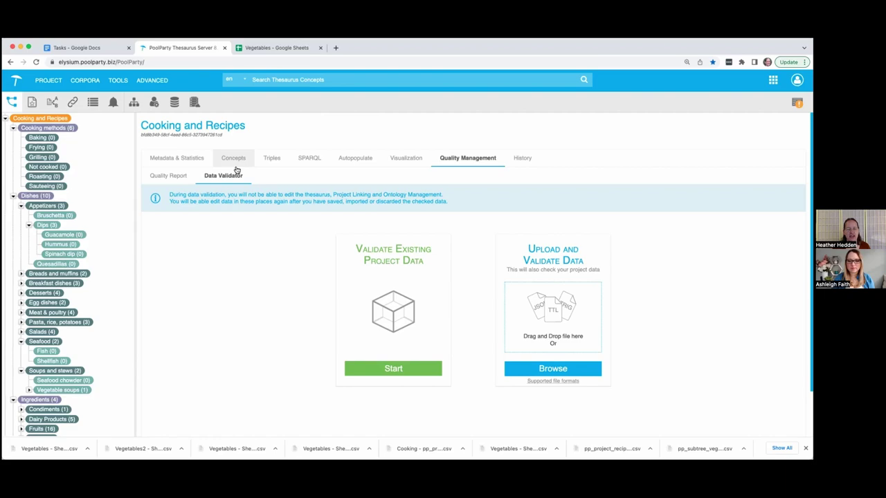
# - Validate the existing Cooking and Recipes data, check that every test passes, and save
pyautogui.click(394, 370)
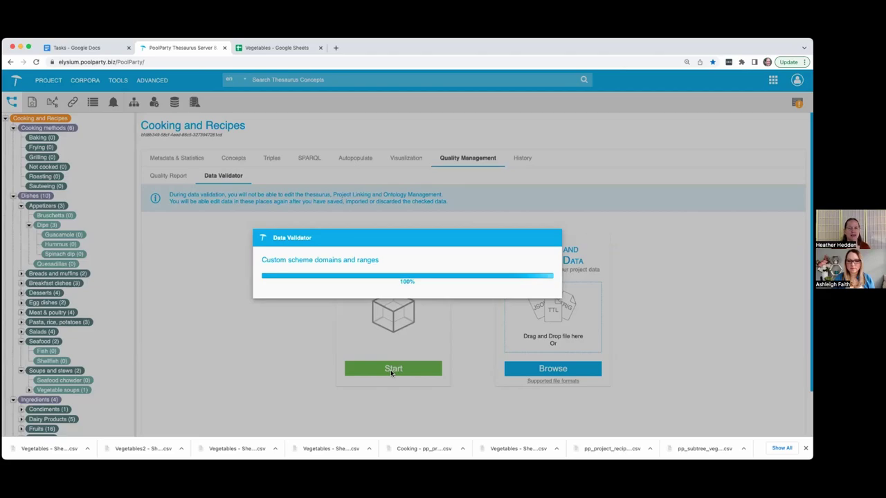
pyautogui.scroll(-2, 380, 303)
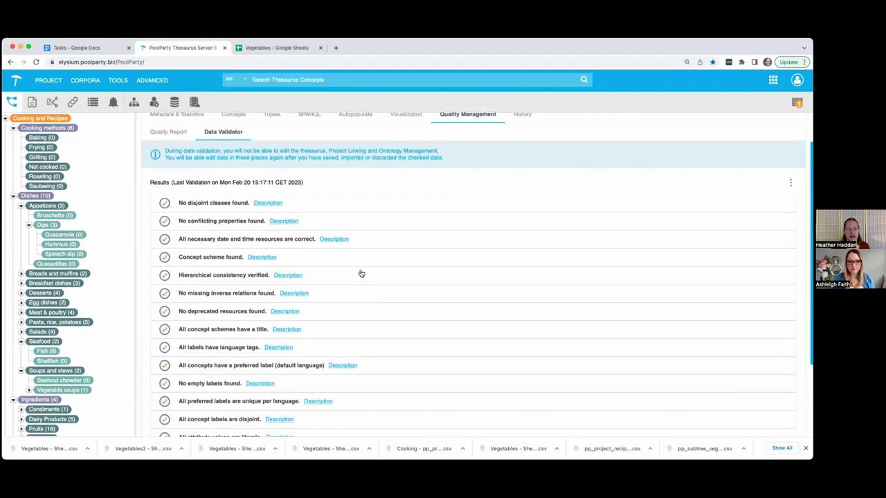
pyautogui.scroll(-2, 361, 274)
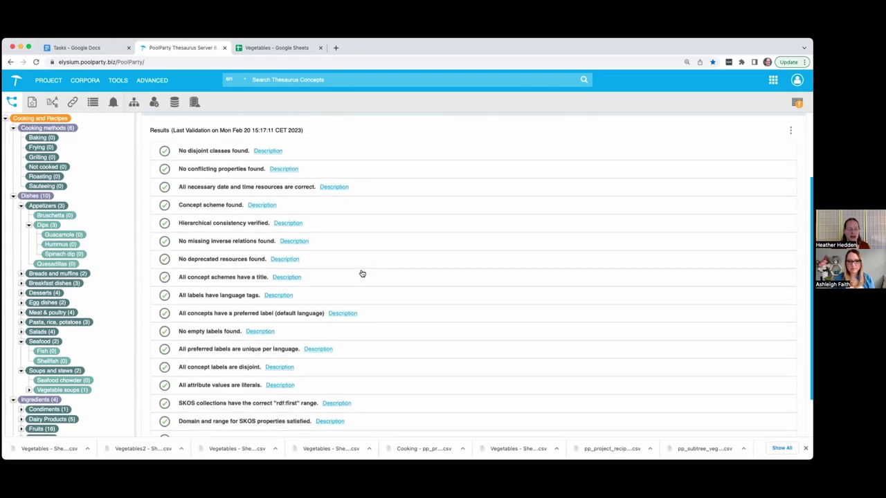
pyautogui.scroll(-2, 360, 274)
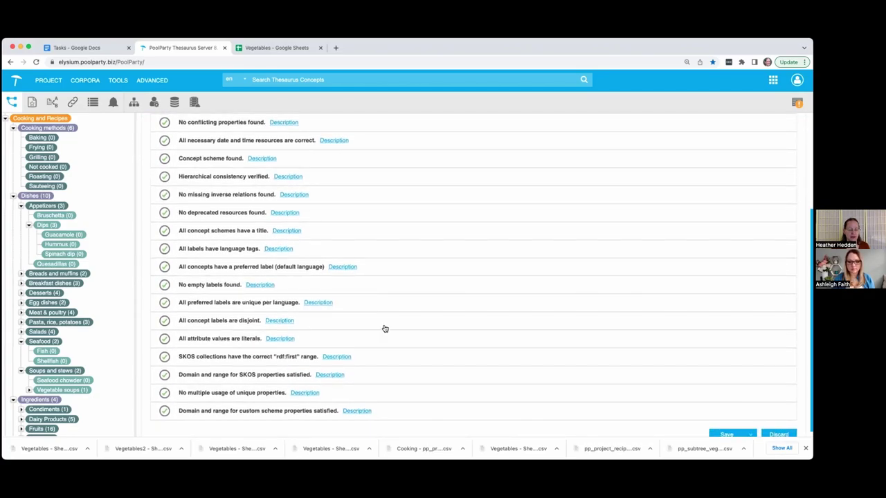
pyautogui.scroll(-1, 377, 328)
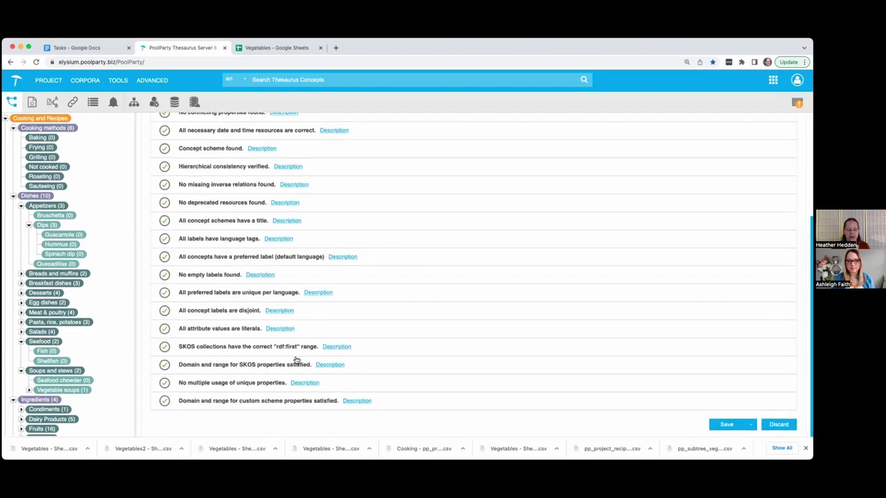
pyautogui.click(727, 425)
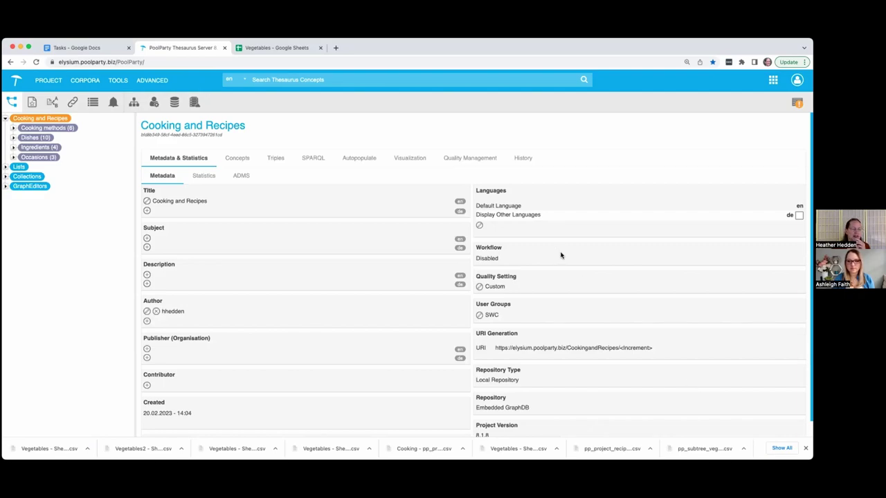
# - Import Vegetables - Sheet1.csv as a tabular subtree under Ingredients with data validation on
pyautogui.click(13, 147)
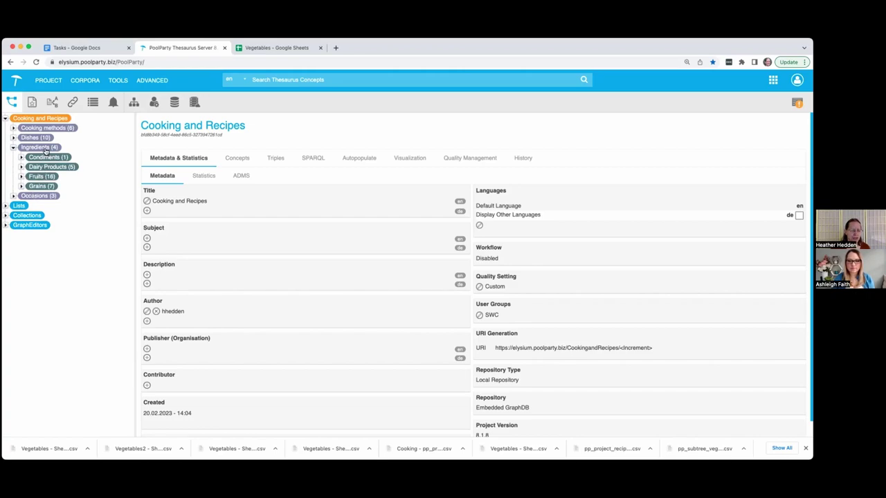
pyautogui.rightClick(44, 149)
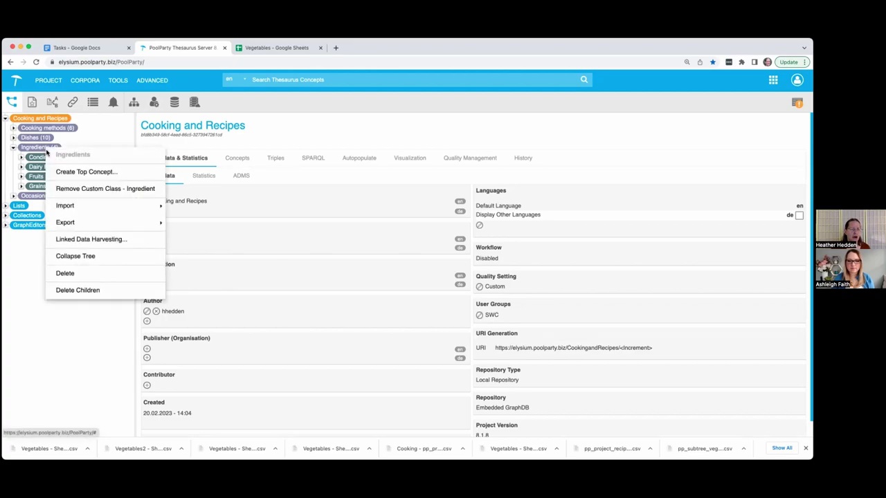
pyautogui.moveTo(65, 205)
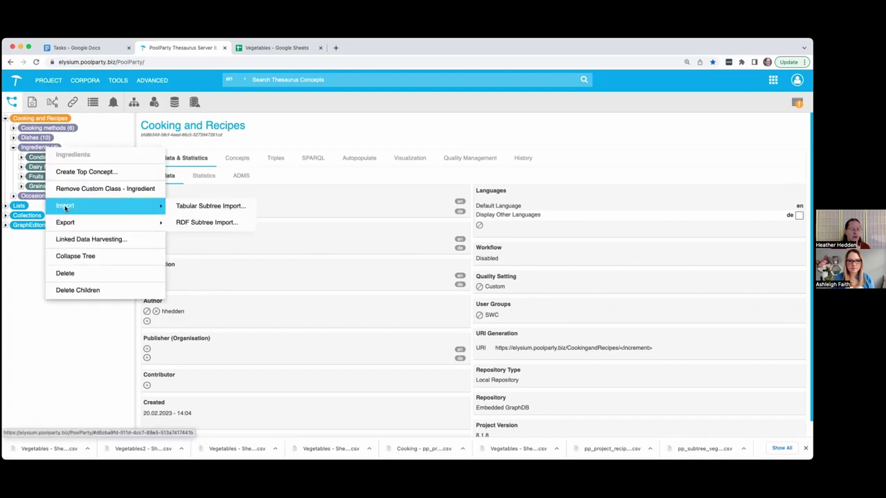
pyautogui.click(193, 207)
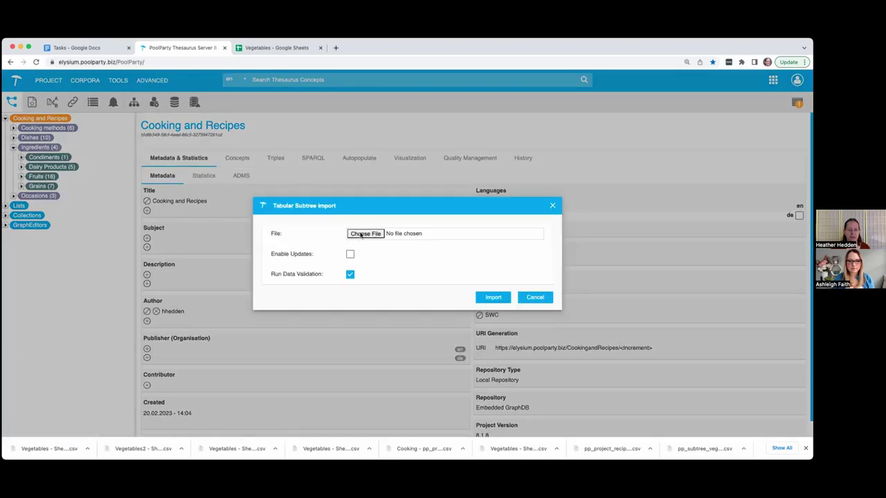
pyautogui.click(361, 234)
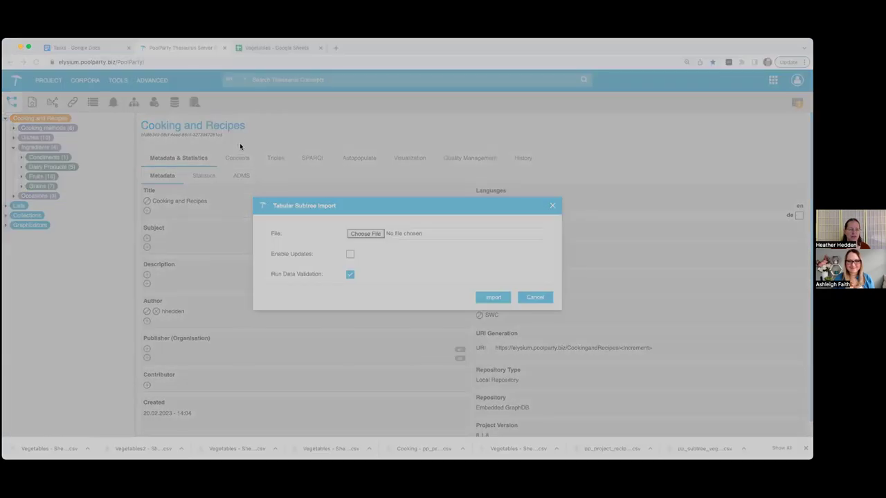
pyautogui.click(664, 378)
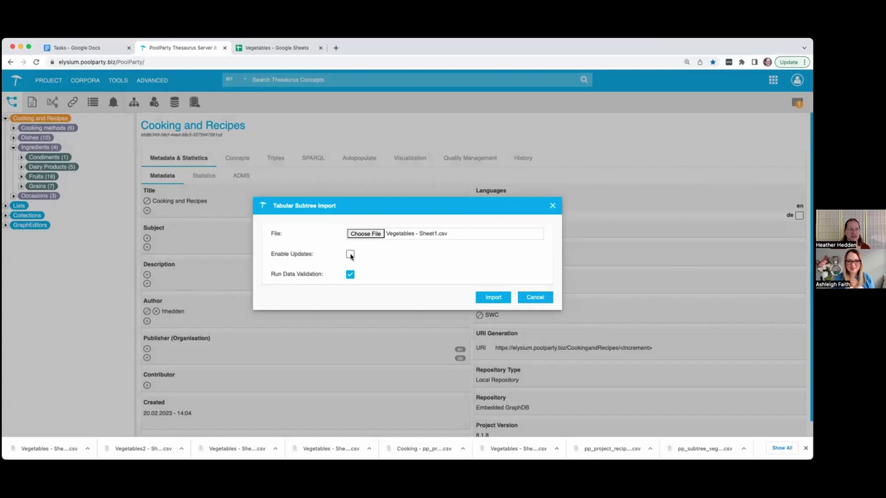
pyautogui.click(499, 298)
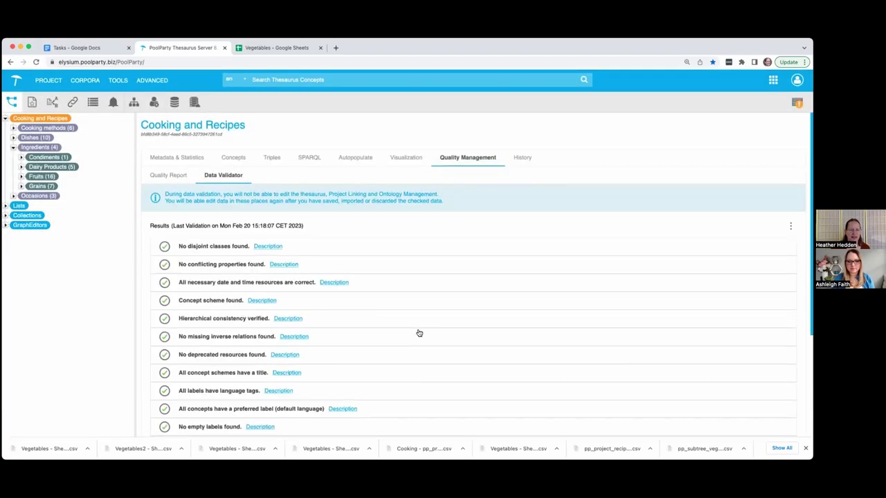
# - Review the passing validation results, then switch to the Vegetables Google Sheets tab
pyautogui.scroll(-3, 419, 332)
pyautogui.scroll(3, 398, 284)
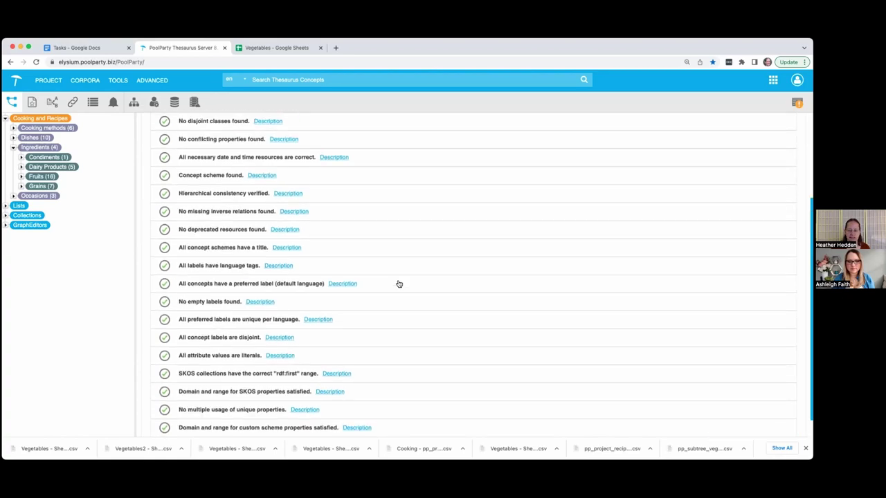
pyautogui.scroll(-2, 398, 284)
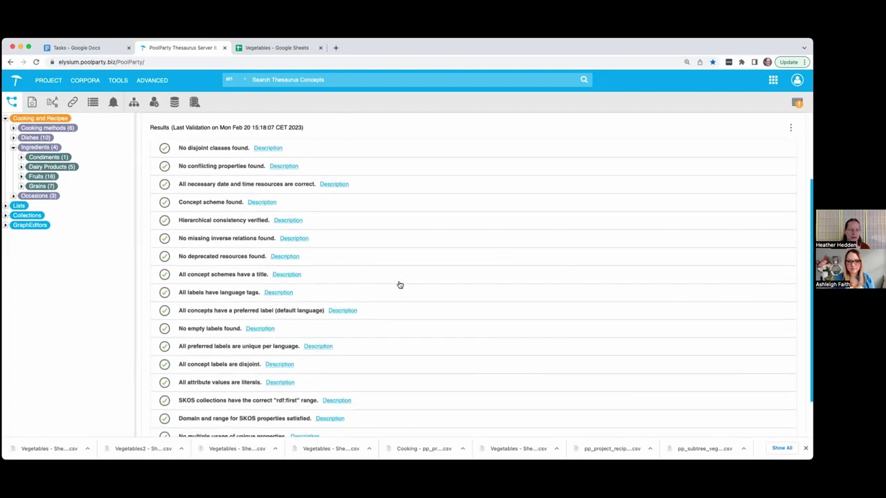
pyautogui.scroll(-2, 609, 403)
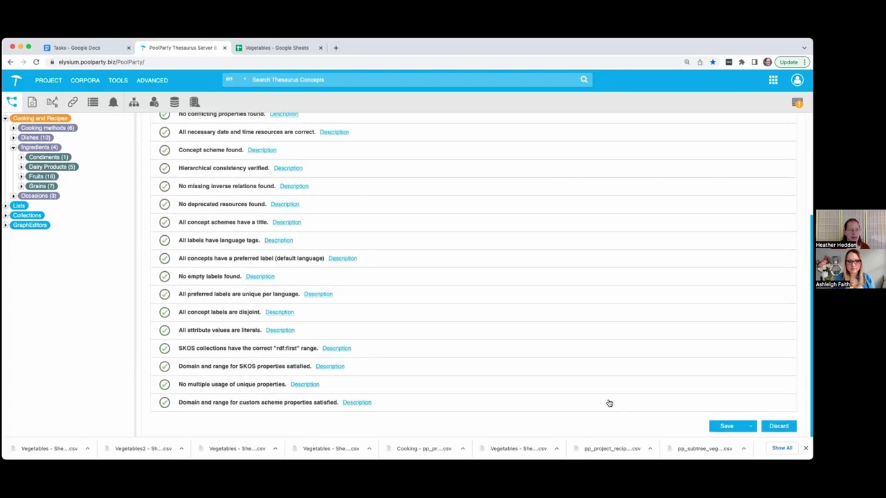
pyautogui.scroll(3, 609, 402)
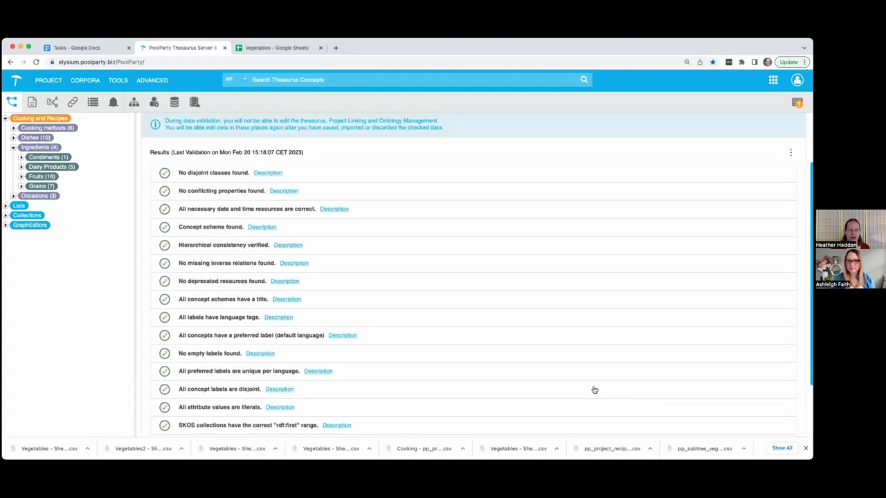
pyautogui.click(295, 50)
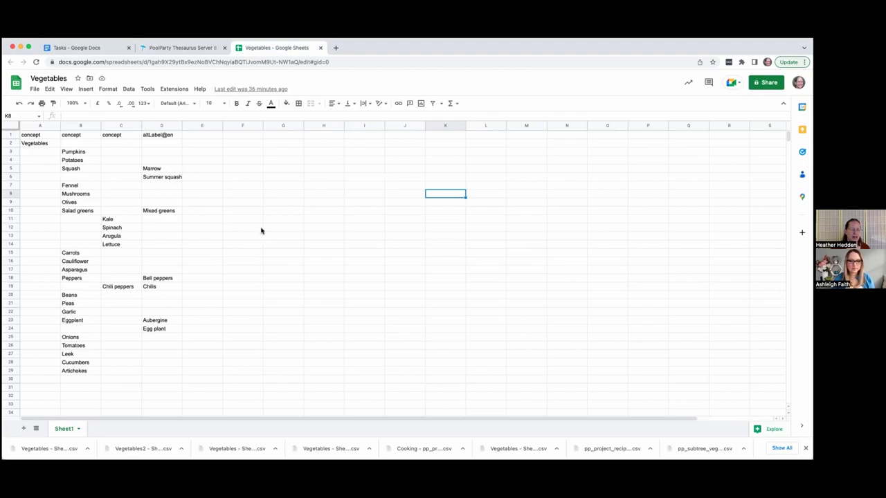
# - Copy Marrow from cell D5 into cell C5
pyautogui.click(163, 169)
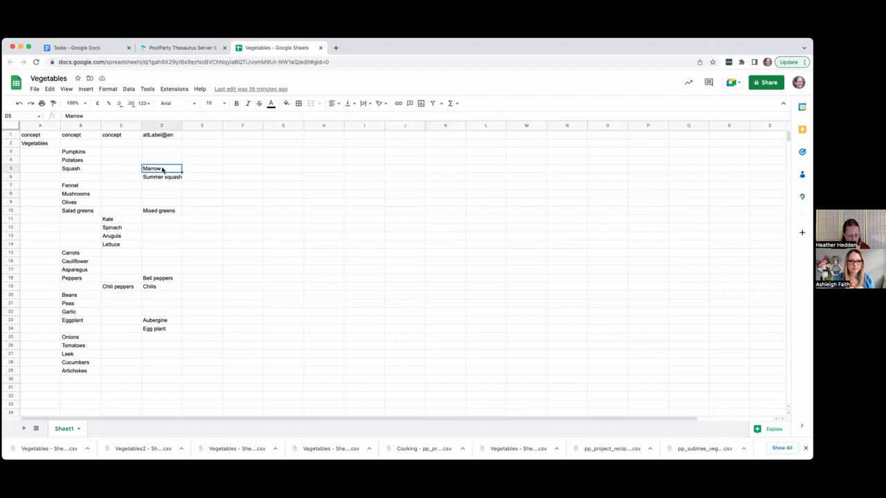
pyautogui.hotkey('ctrl', 'c')
pyautogui.click(118, 169)
pyautogui.hotkey('ctrl', 'v')
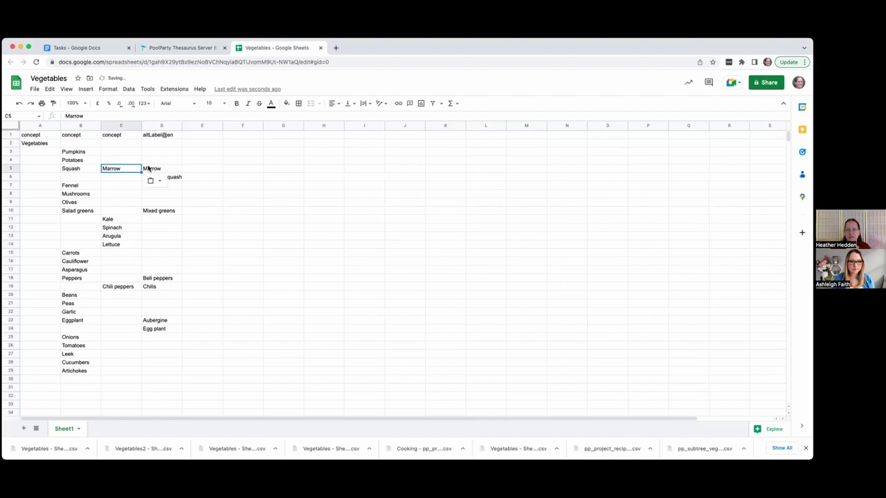
# - Download the Vegetables sheet as a comma-separated values (.csv) file
pyautogui.click(36, 90)
pyautogui.moveTo(137, 192)
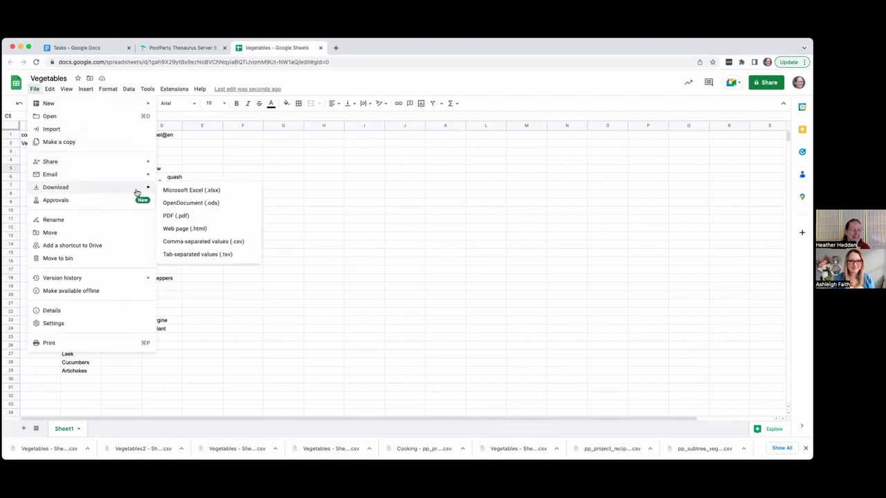
pyautogui.click(191, 242)
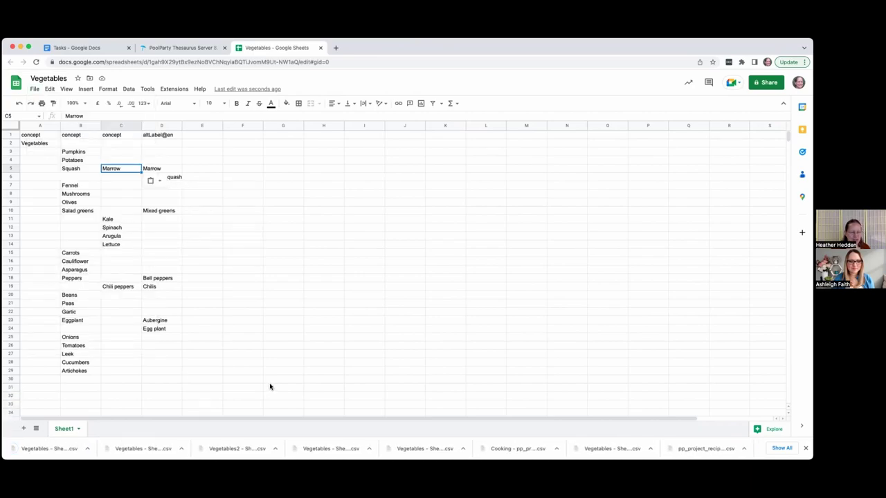
# - Switch back to PoolParty and return to the Data Validator start page
pyautogui.click(179, 48)
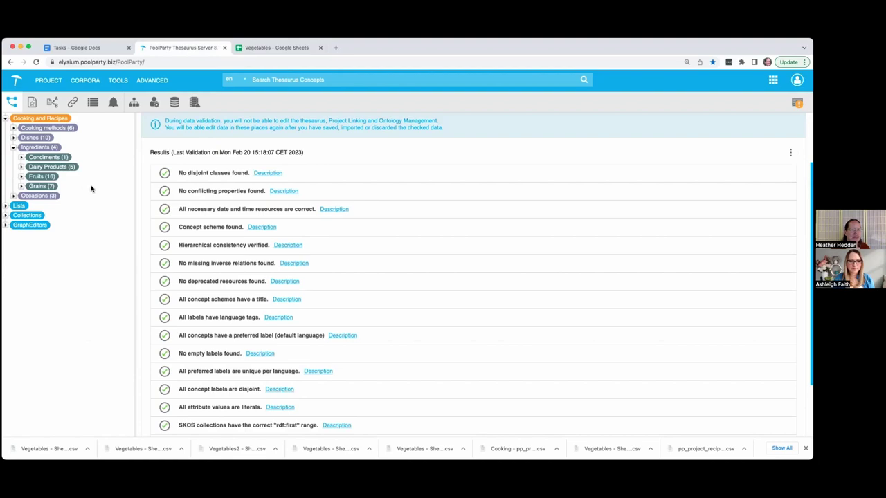
pyautogui.scroll(-2, 731, 394)
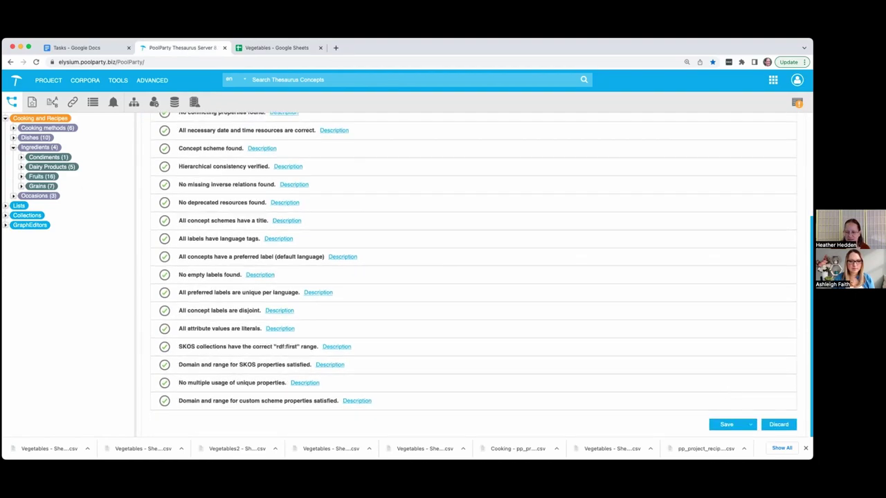
pyautogui.click(779, 424)
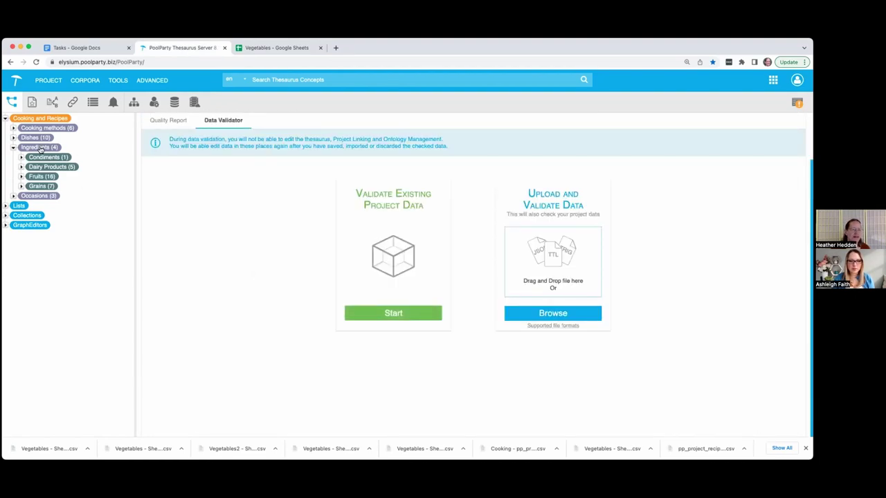
# - Import Vegetables - Sheet1 (1).csv as a tabular subtree under Ingredients with Enable Updates ticked
pyautogui.rightClick(41, 148)
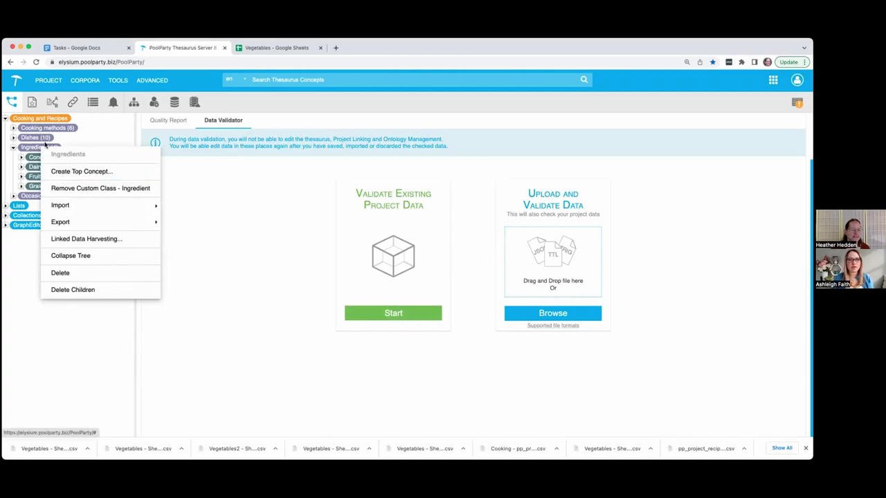
pyautogui.moveTo(66, 208)
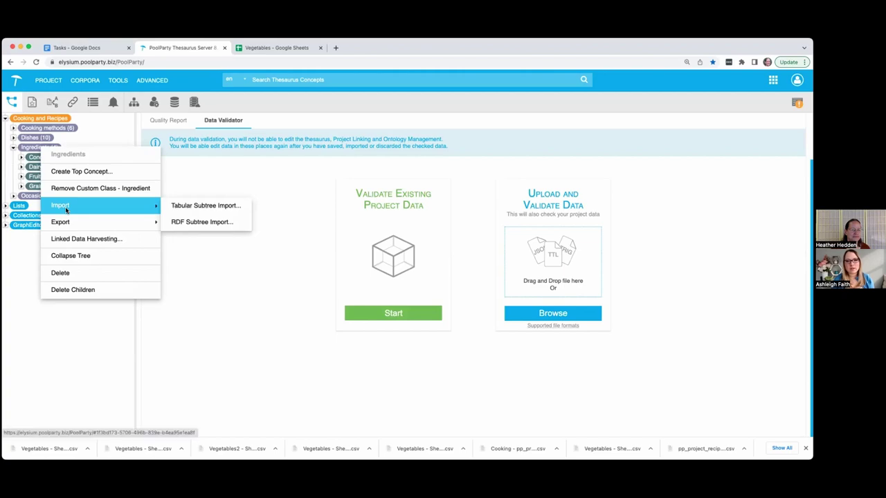
pyautogui.click(204, 212)
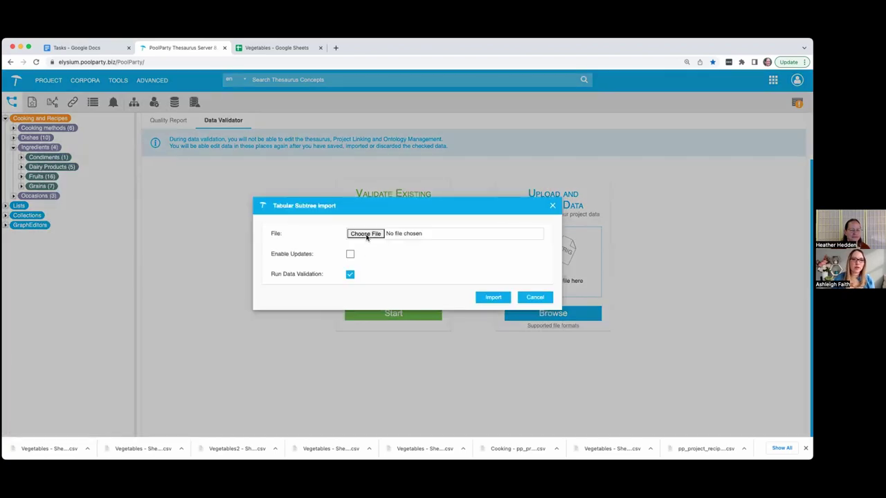
pyautogui.click(367, 234)
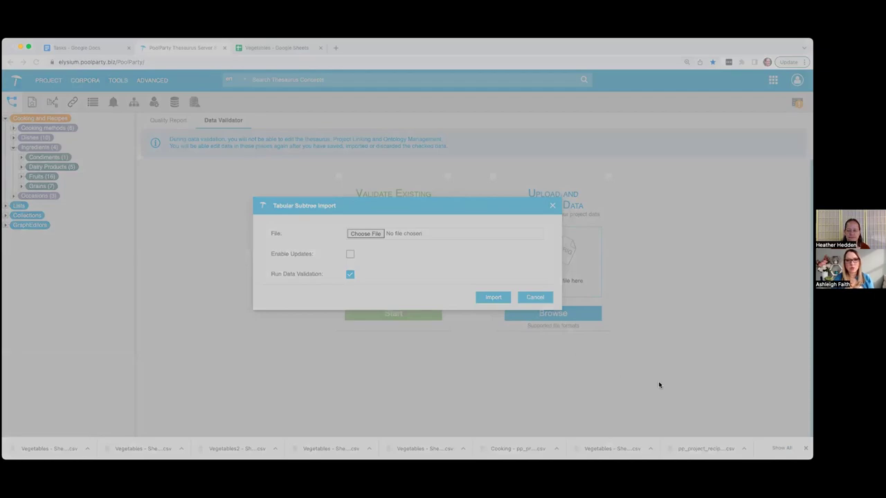
pyautogui.click(668, 386)
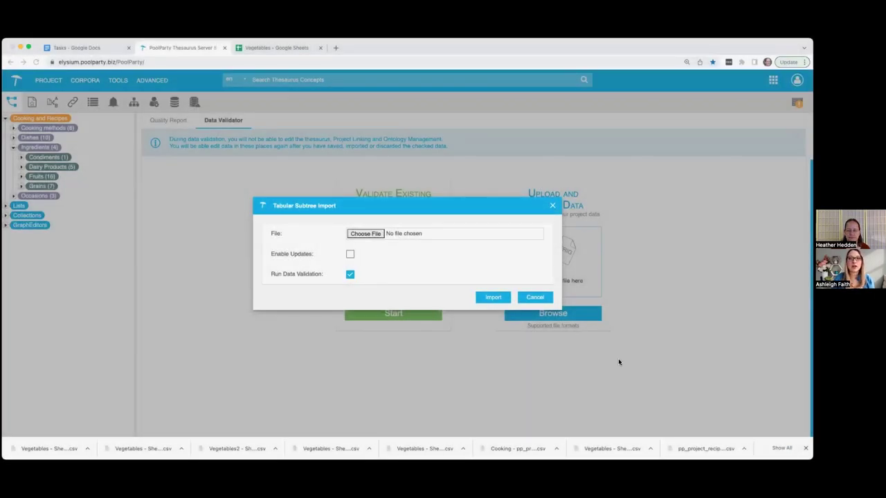
pyautogui.click(349, 255)
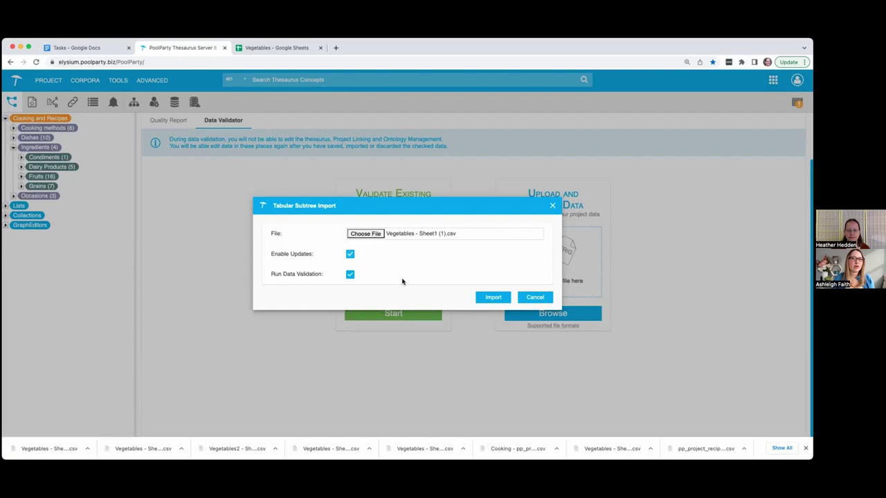
pyautogui.click(492, 299)
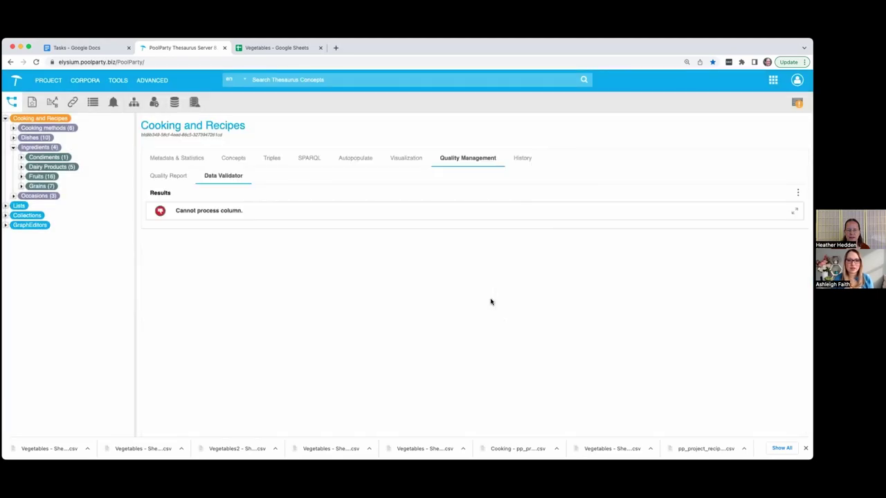
# - Read the error detail of the 'Cannot process column.' import result
pyautogui.moveTo(233, 216)
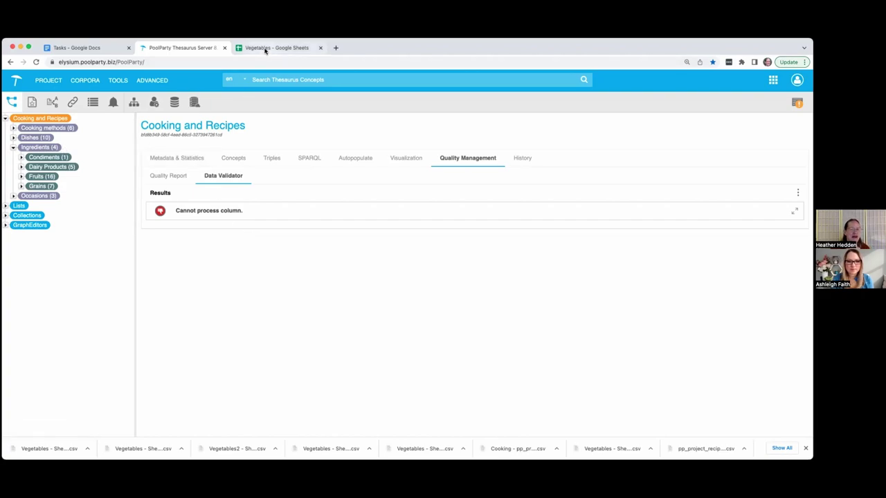
# - Import Vegetables - Sheet1.csv as a tabular subtree under Ingredients and save the validated results
pyautogui.rightClick(45, 149)
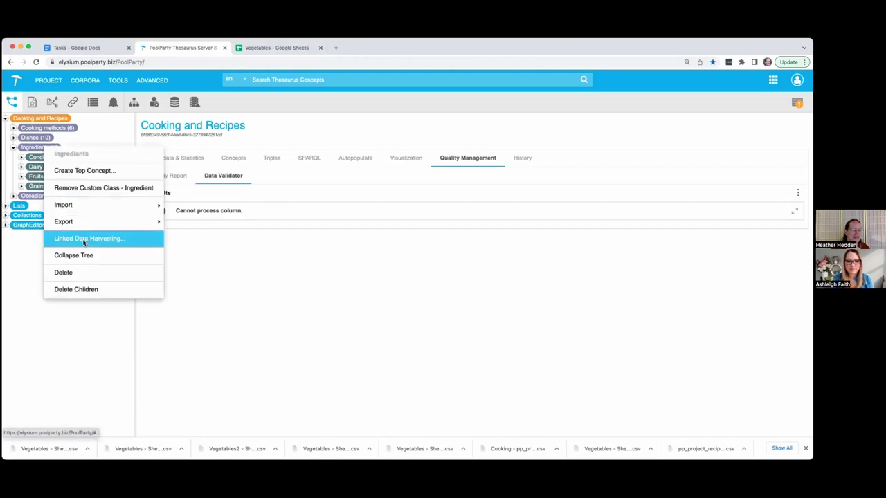
pyautogui.moveTo(63, 205)
pyautogui.click(188, 210)
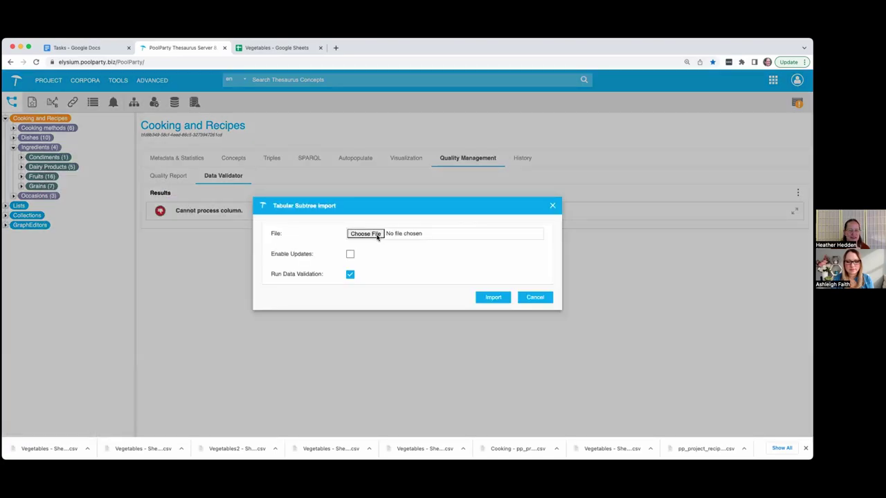
pyautogui.click(377, 236)
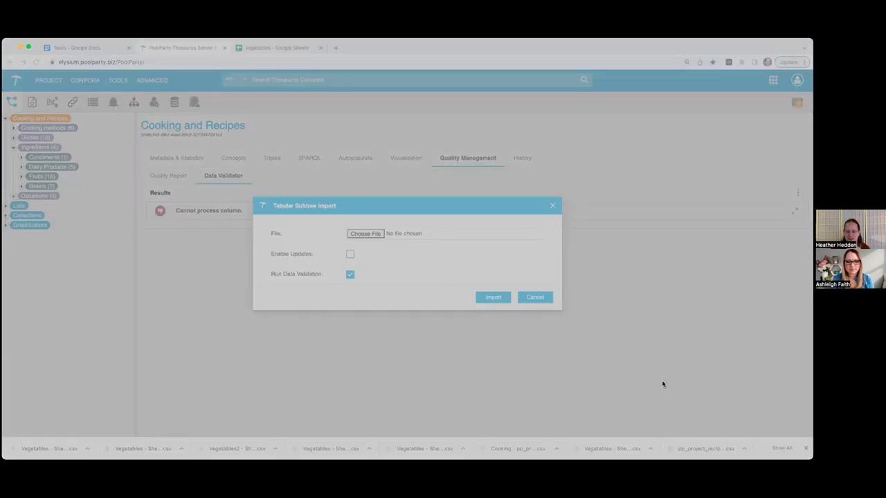
pyautogui.click(661, 380)
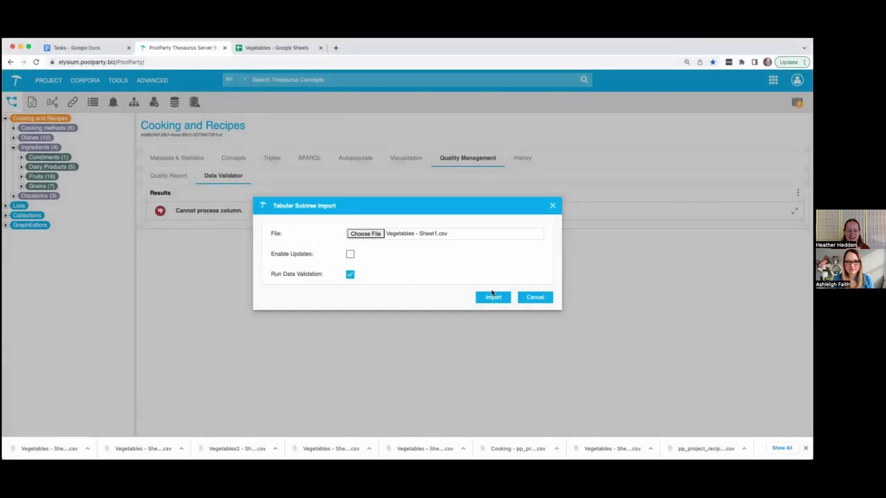
pyautogui.click(492, 297)
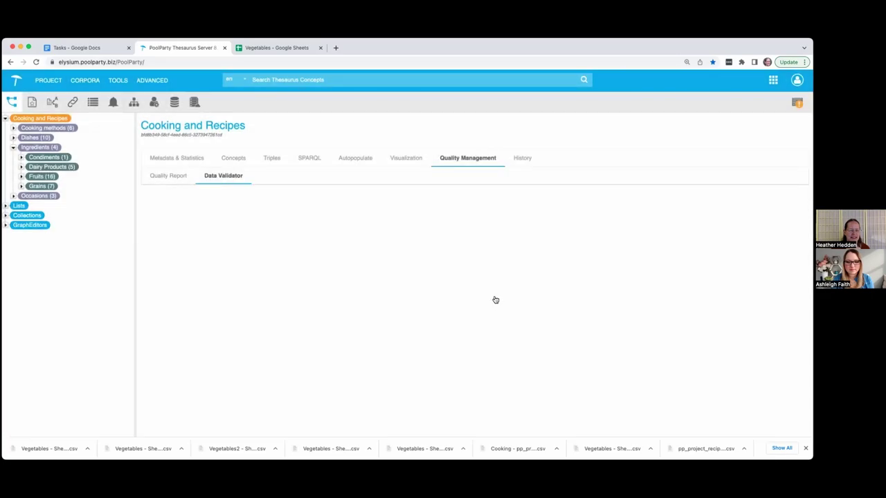
pyautogui.scroll(-5, 436, 292)
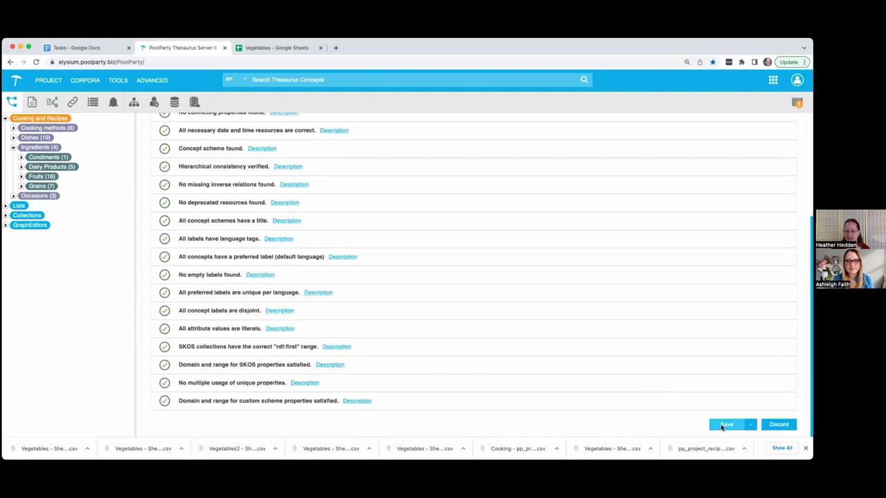
pyautogui.click(727, 423)
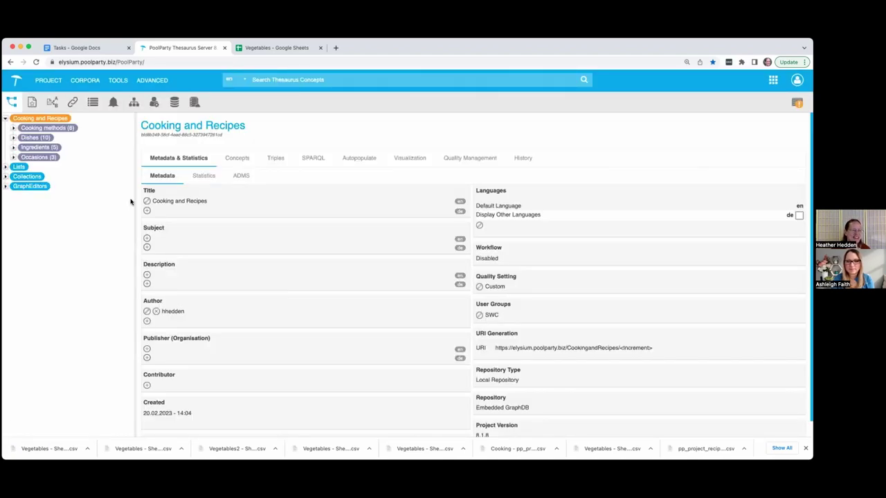
# - Expand Ingredients, Vegetables and Peppers, then open the imported Squash concept
pyautogui.click(14, 147)
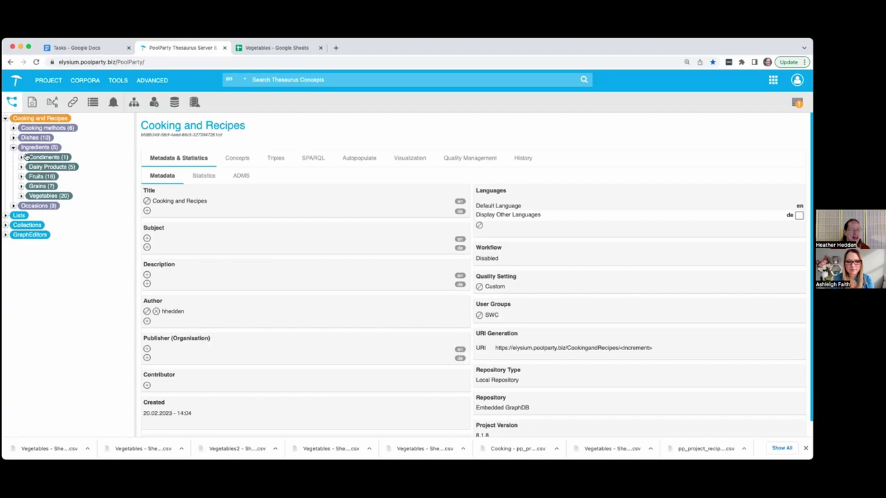
pyautogui.click(21, 197)
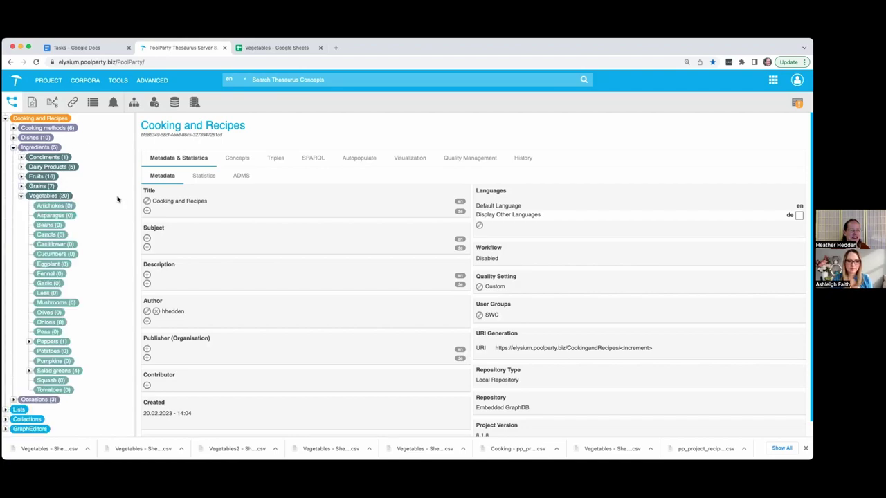
pyautogui.click(29, 342)
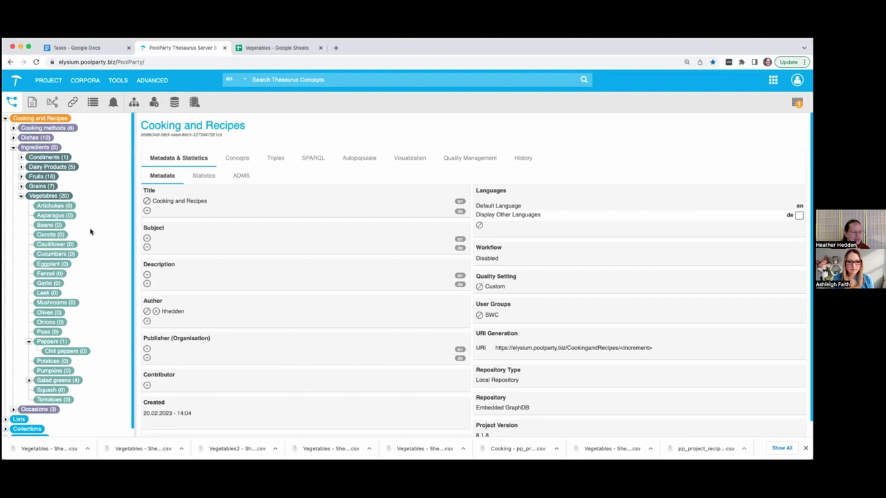
pyautogui.click(52, 389)
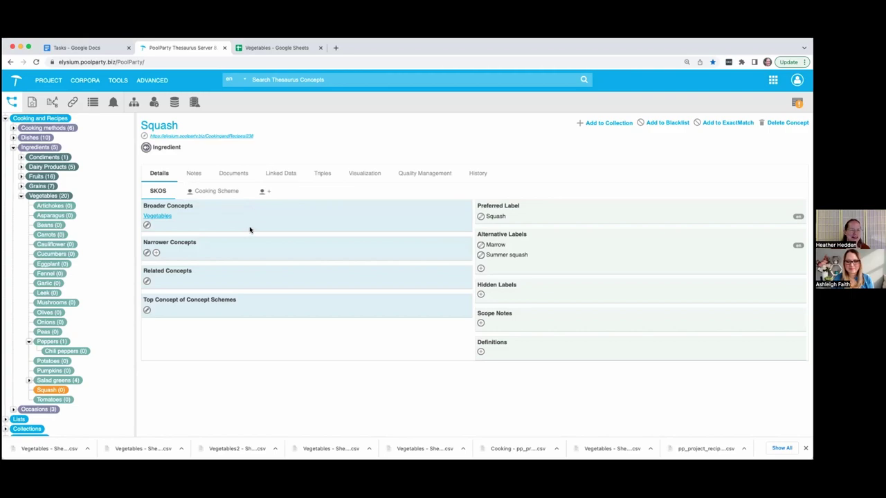
# - Generate a new quality report, check 'Same Label for Different Concepts', and open Potatoes under Vegetables
pyautogui.click(154, 81)
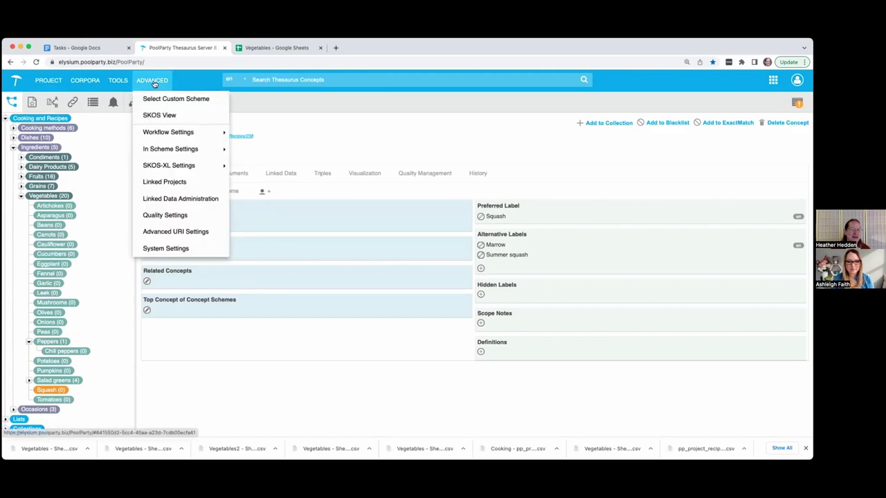
pyautogui.moveTo(117, 83)
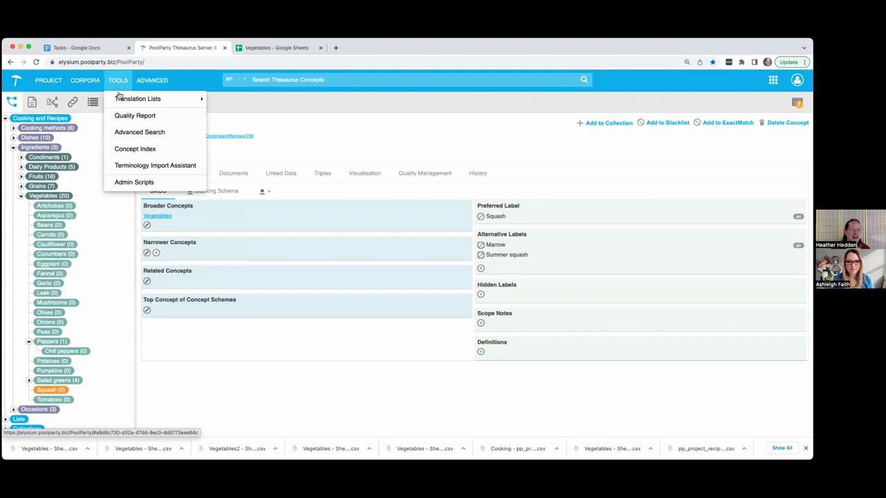
pyautogui.click(122, 114)
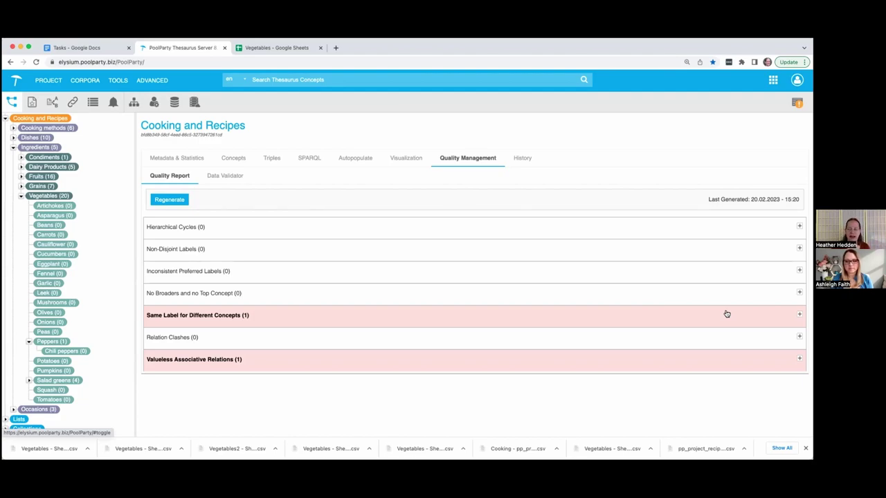
pyautogui.click(197, 315)
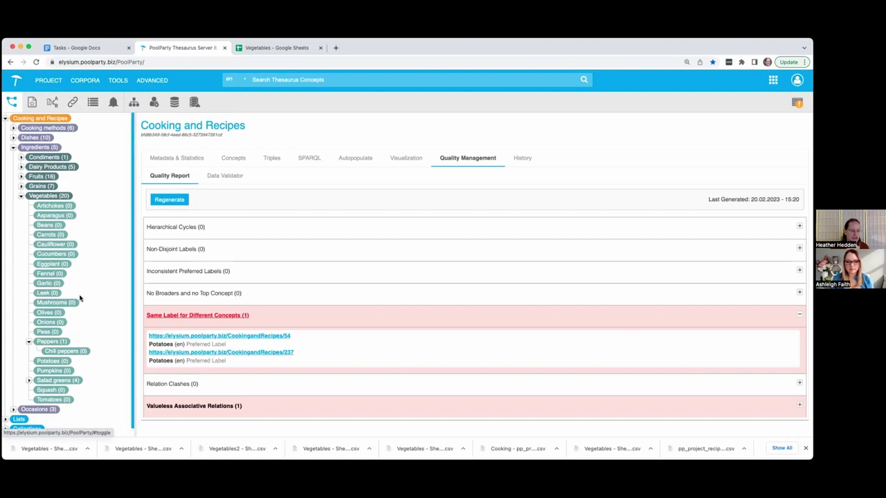
pyautogui.click(59, 361)
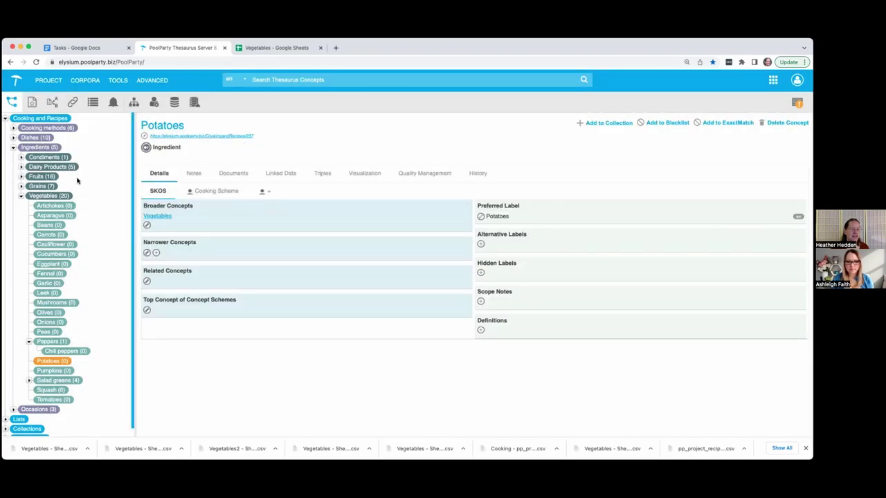
# - Expand Dishes and Pasta, rice, potatoes, then open the Potatoes dish concept
pyautogui.click(13, 138)
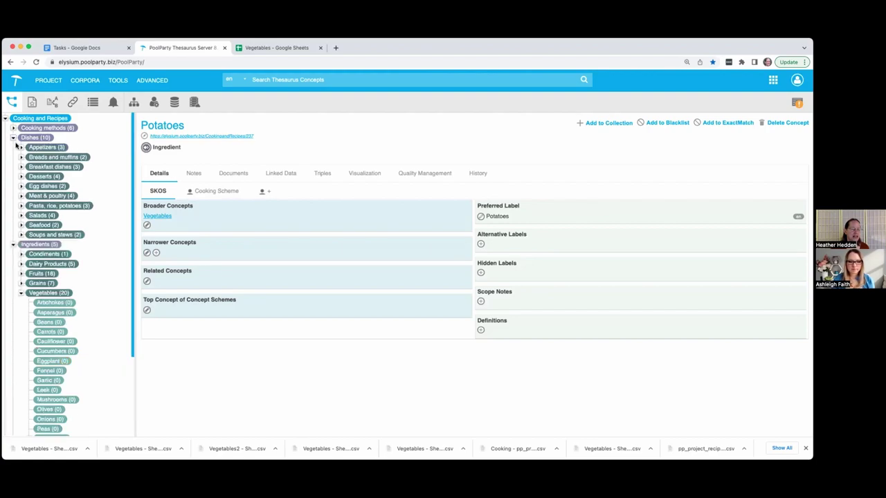
pyautogui.click(21, 205)
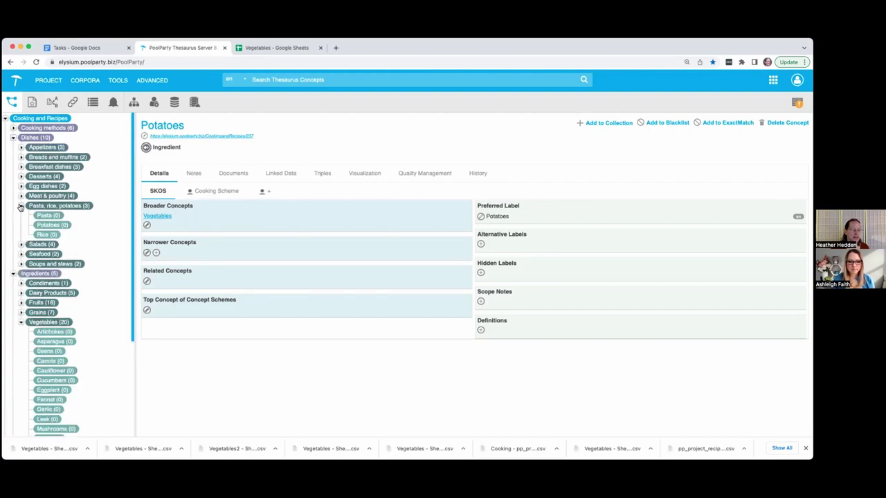
pyautogui.click(45, 225)
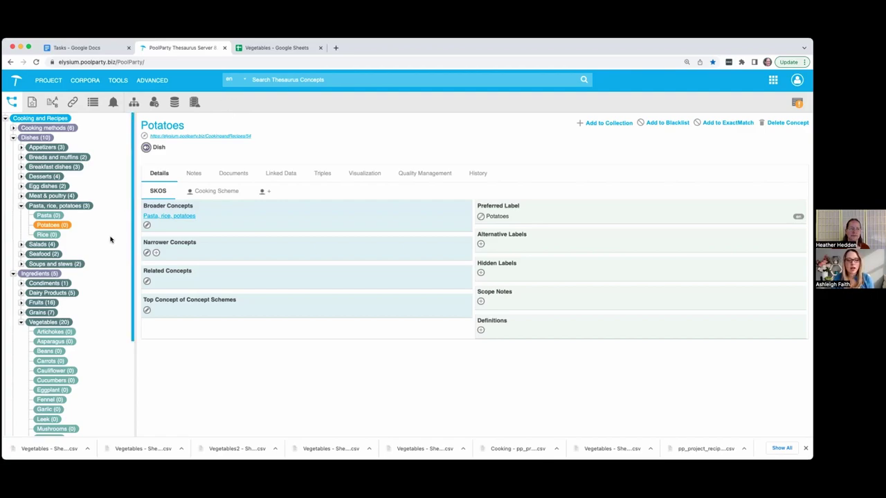
# - Collapse the Pasta, rice, potatoes and Ingredients branches in the concept tree
pyautogui.click(22, 209)
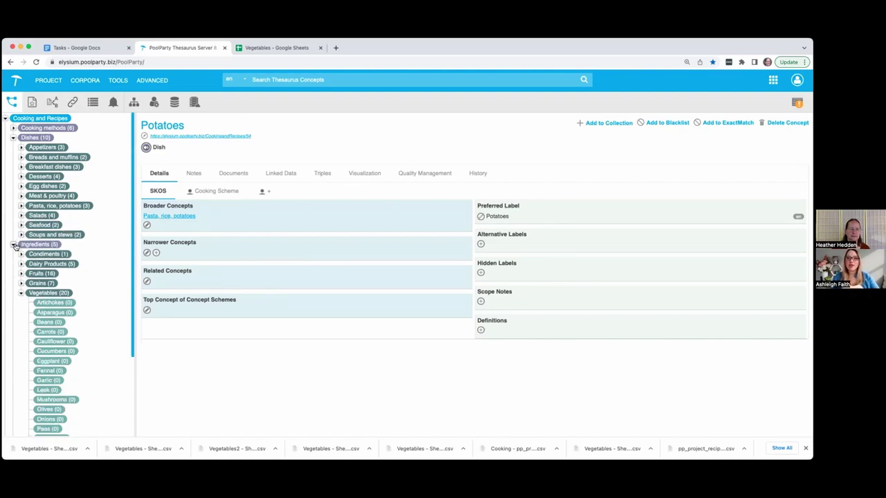
pyautogui.click(13, 245)
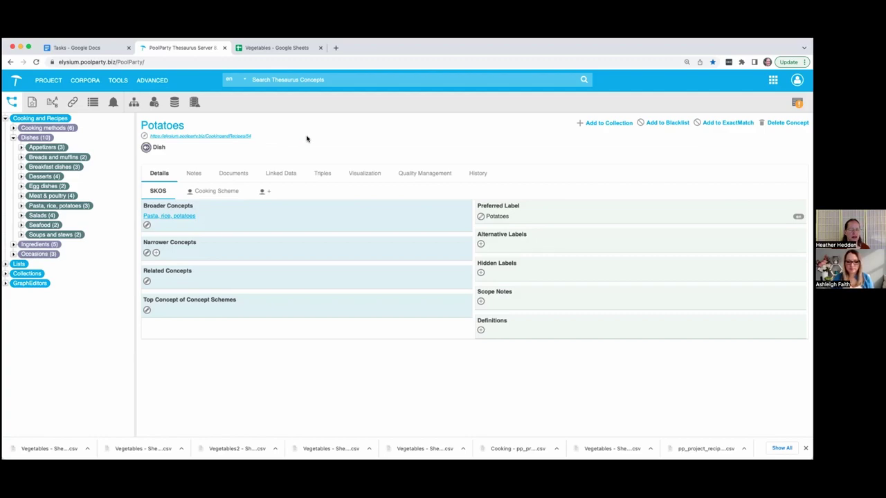
# - Show the Cooking and Recipes project statistics: 130 concepts, 22 alternative labels, 108 relations
pyautogui.click(52, 119)
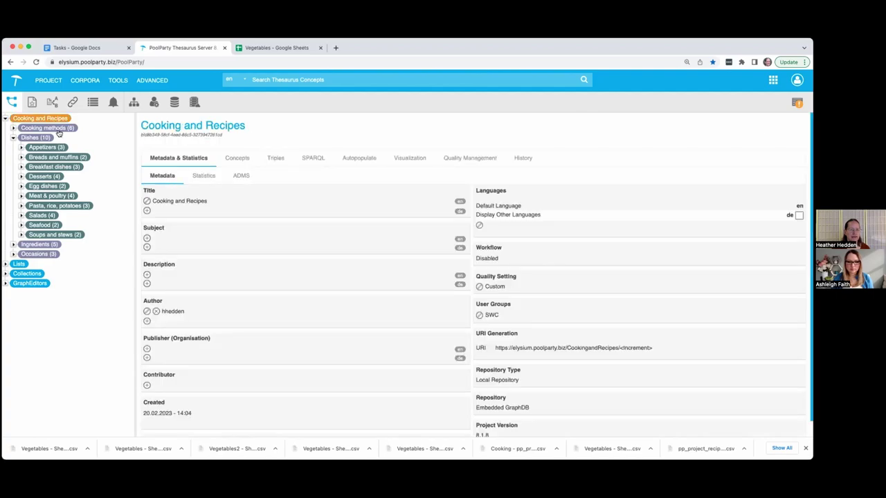
pyautogui.click(202, 177)
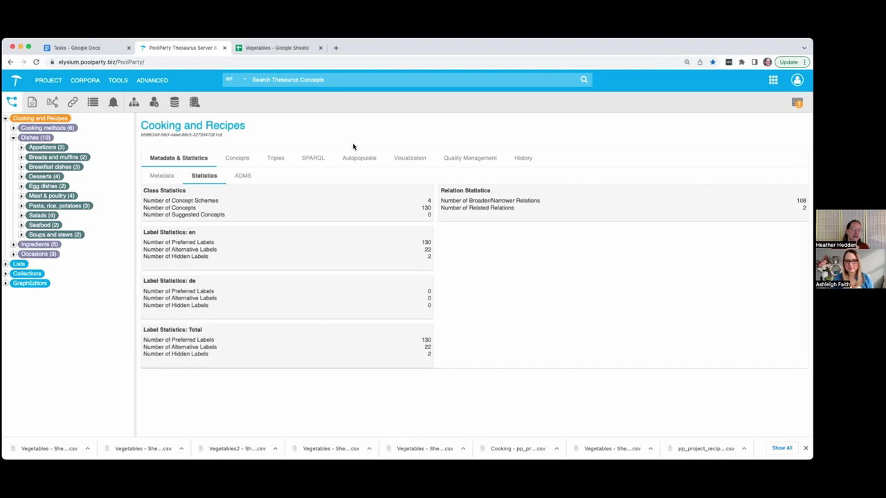
pyautogui.click(45, 79)
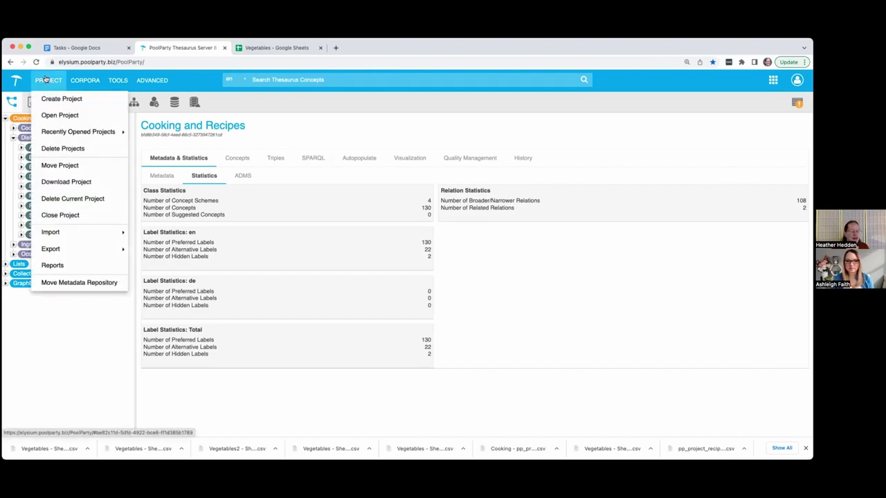
pyautogui.click(65, 267)
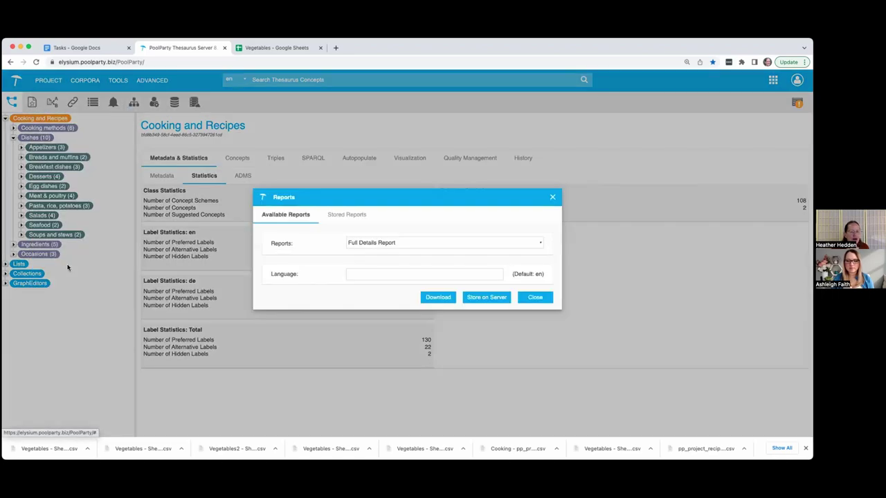
pyautogui.click(540, 245)
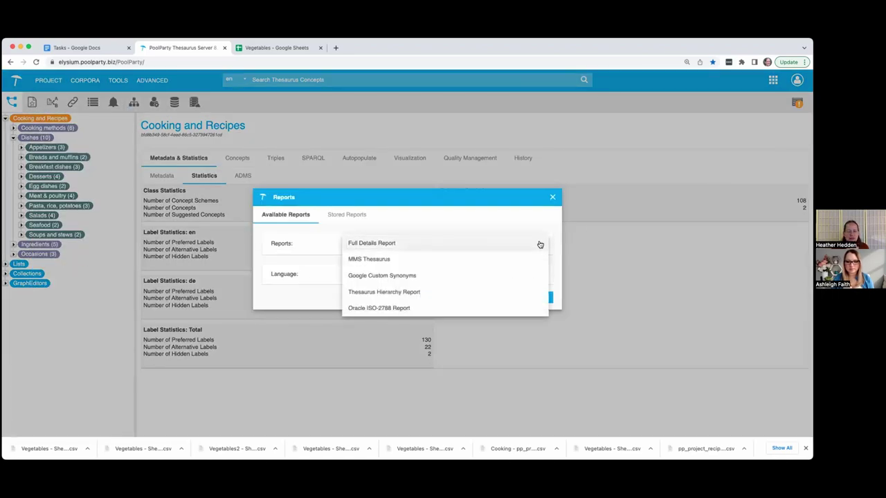
pyautogui.click(552, 200)
pyautogui.click(534, 296)
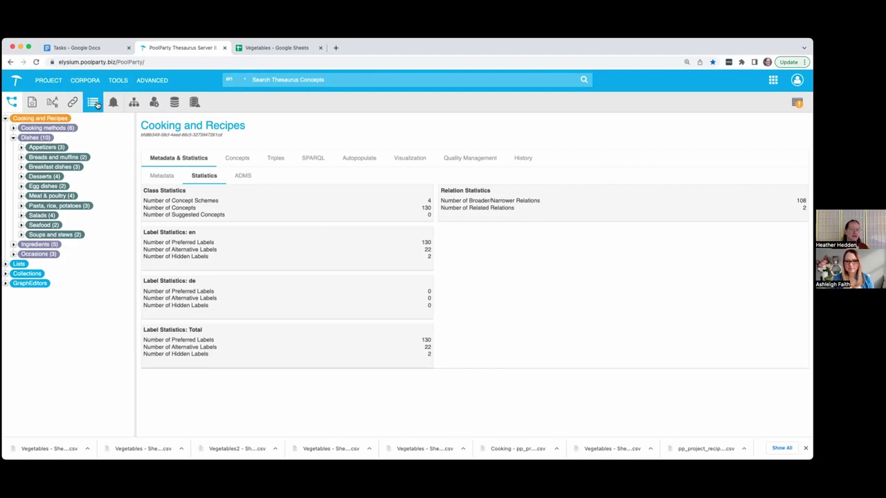
pyautogui.click(96, 103)
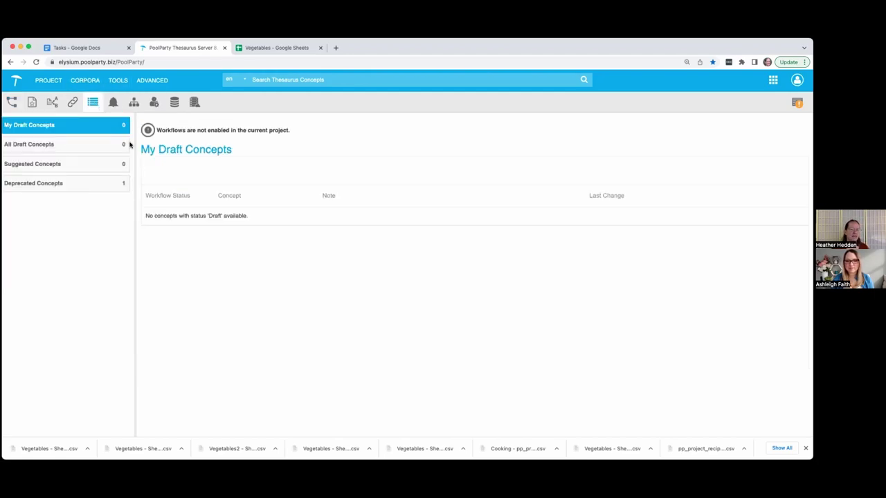
pyautogui.click(155, 81)
pyautogui.moveTo(170, 133)
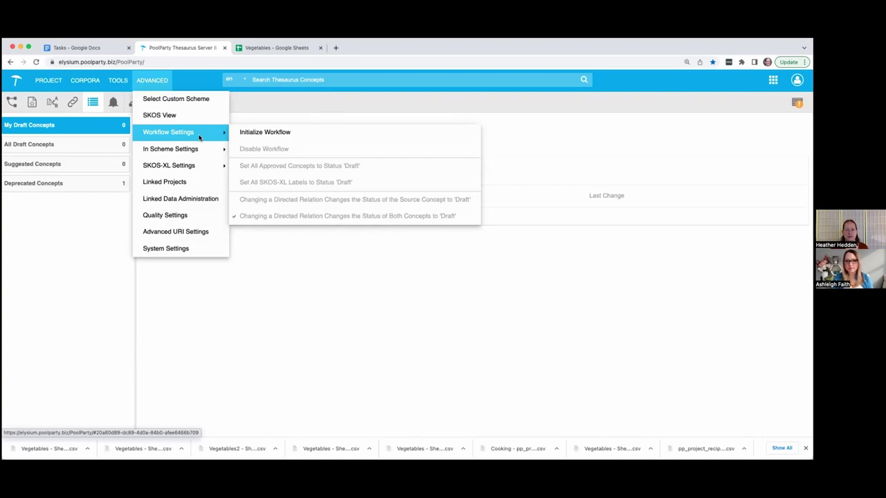
pyautogui.click(319, 102)
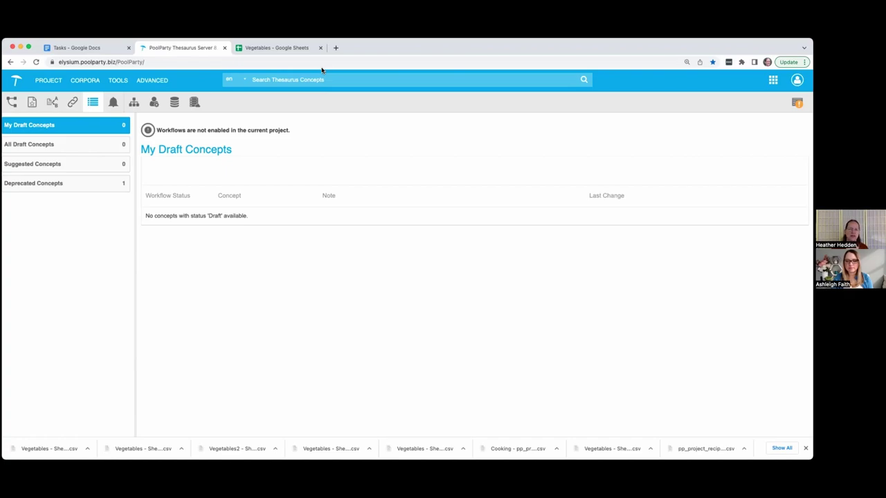
# - Open the Appetizers concept's notes, try a new Change Note, then cancel it
pyautogui.click(12, 102)
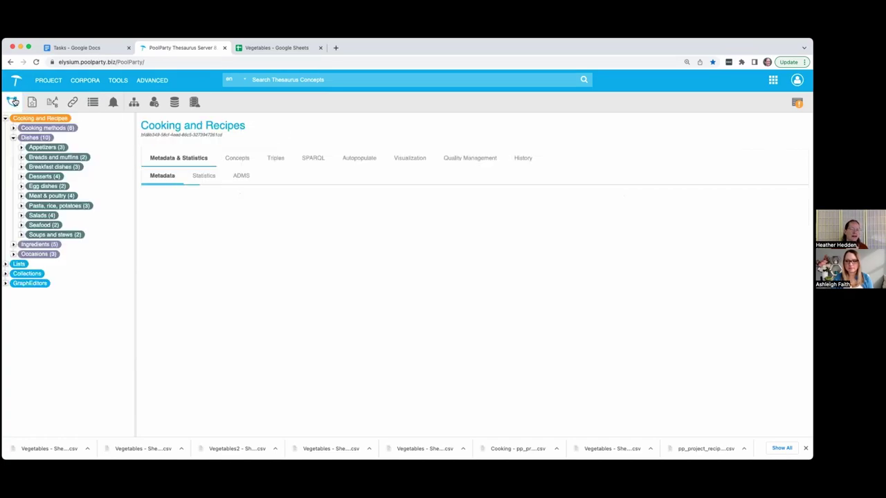
pyautogui.click(36, 148)
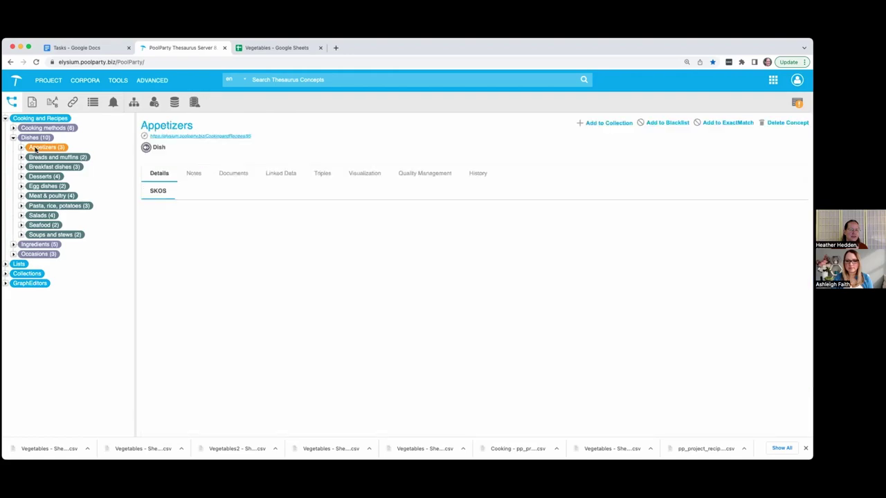
pyautogui.click(197, 173)
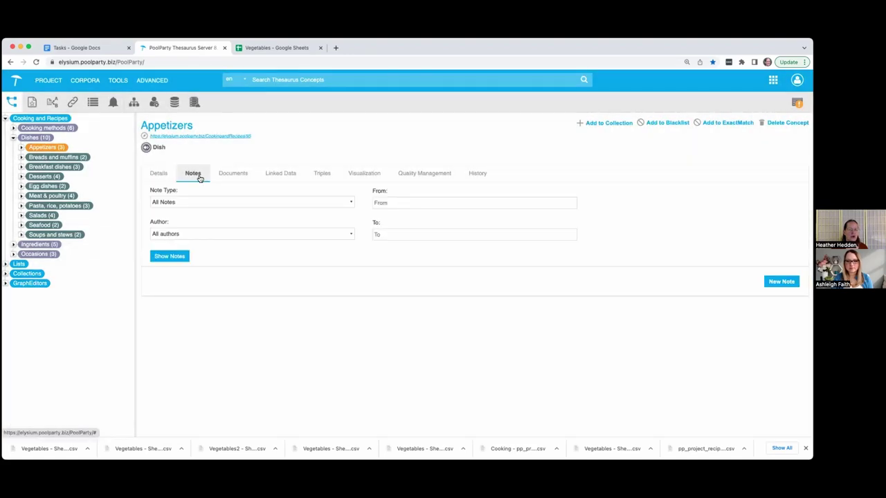
pyautogui.click(781, 281)
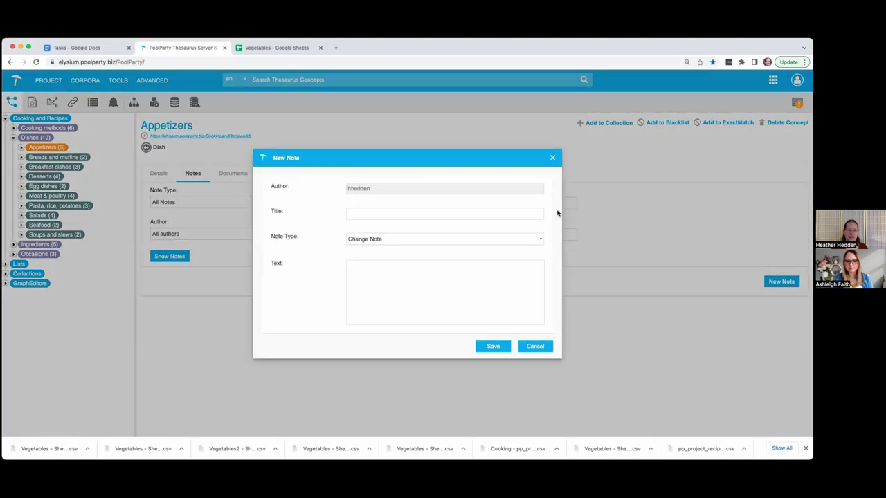
pyautogui.click(541, 240)
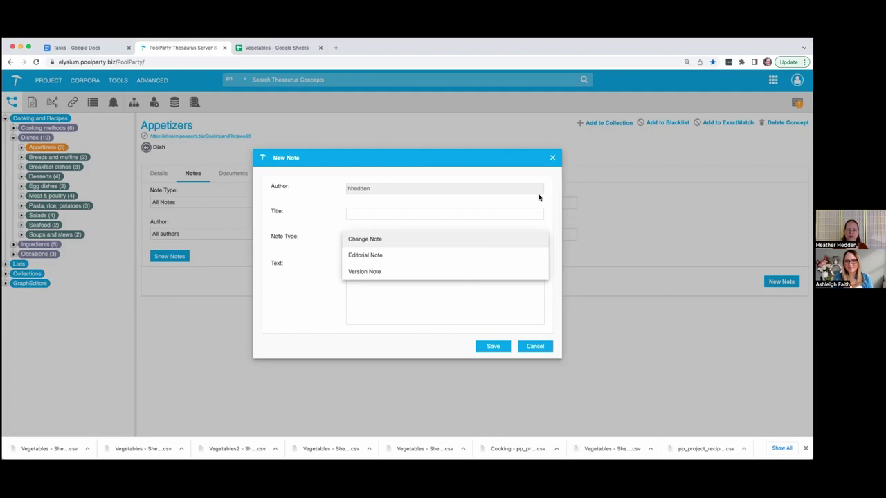
pyautogui.click(542, 347)
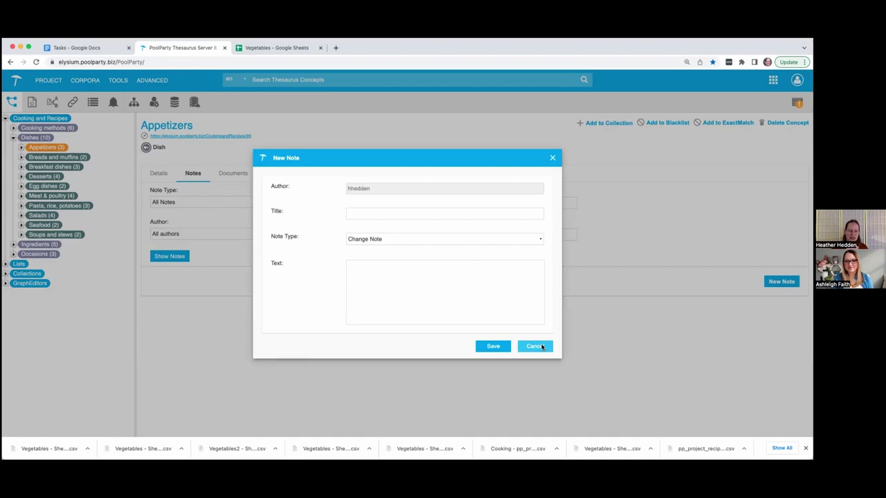
pyautogui.click(541, 347)
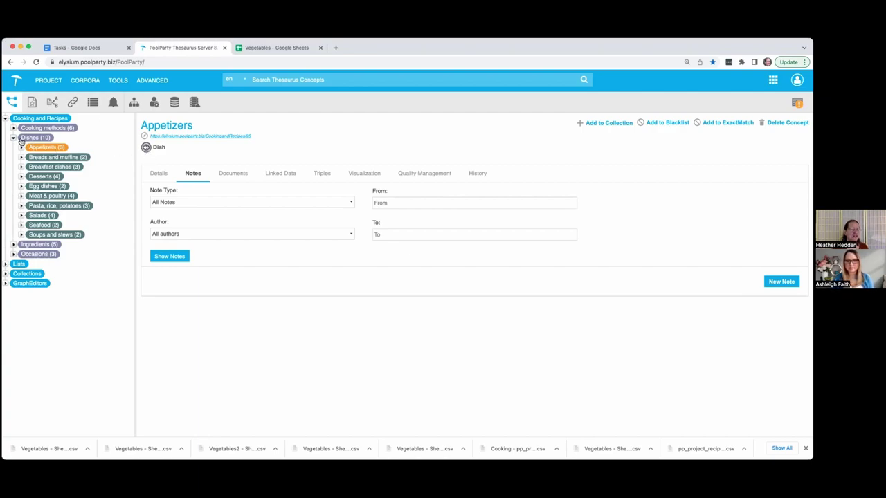
# - In ontology management, expand Cooking's Classes, Relations and Attributes and list its relations
pyautogui.click(134, 104)
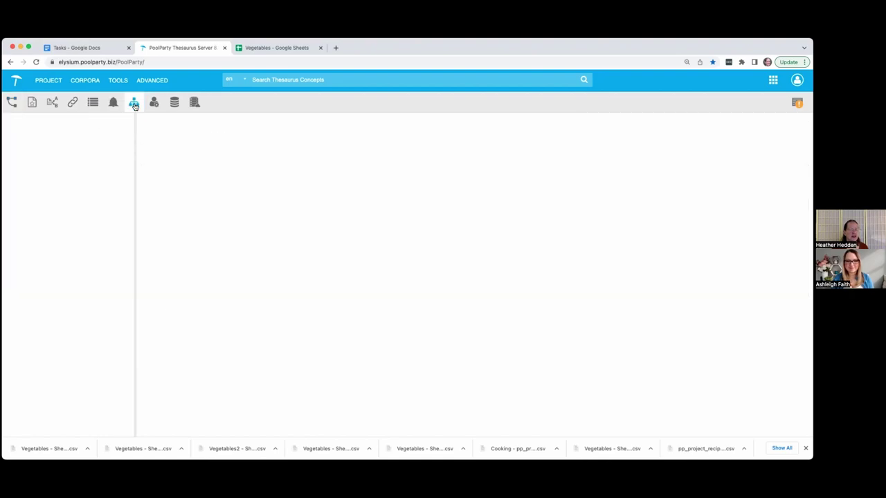
pyautogui.scroll(-3, 92, 240)
pyautogui.scroll(-2, 92, 240)
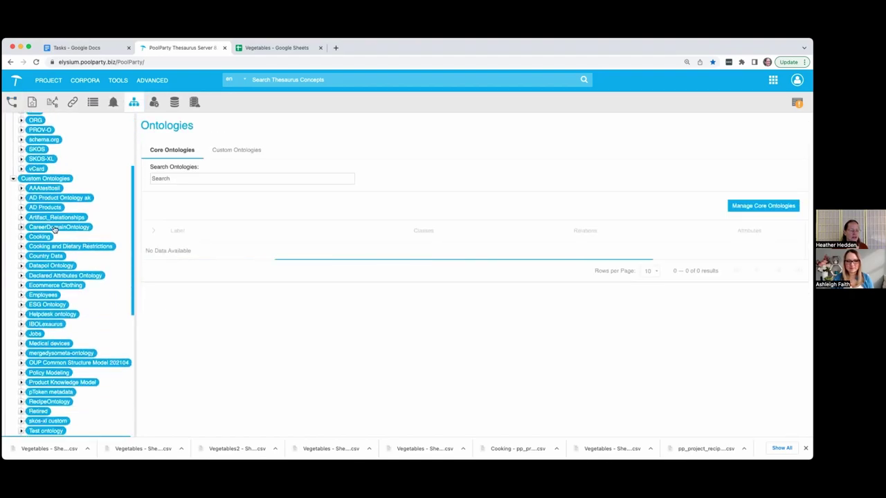
pyautogui.click(36, 240)
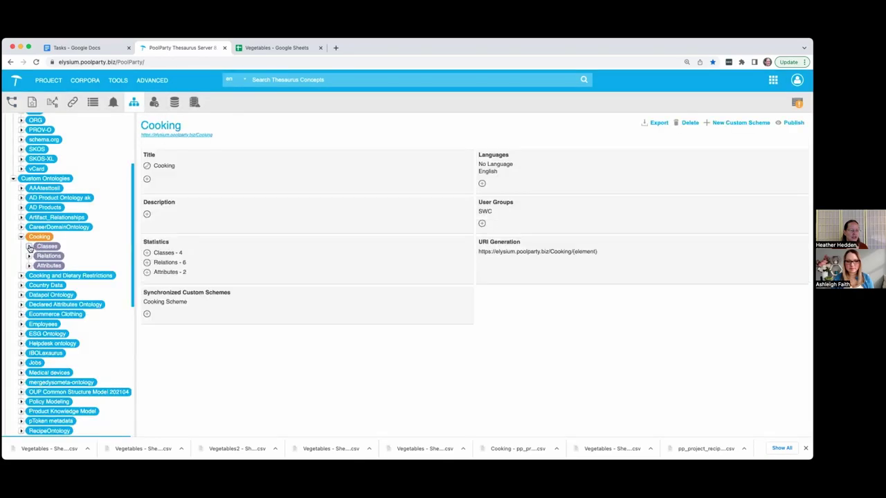
pyautogui.click(28, 246)
pyautogui.click(28, 295)
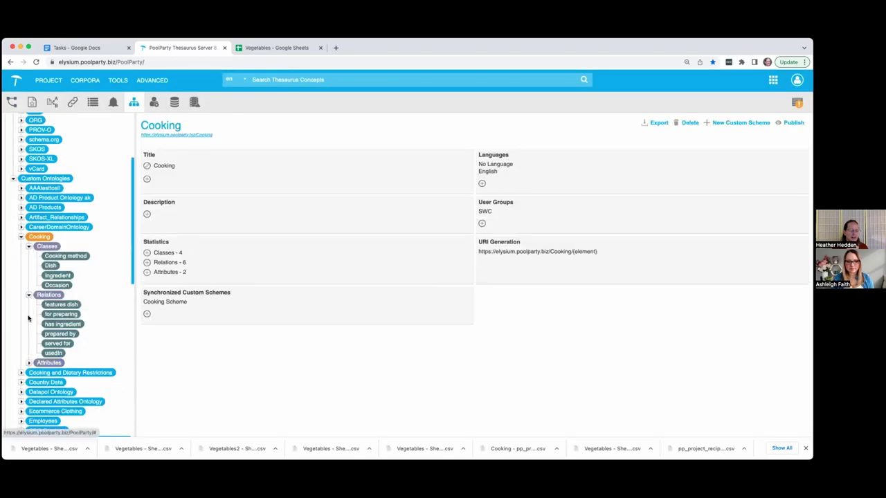
pyautogui.click(29, 363)
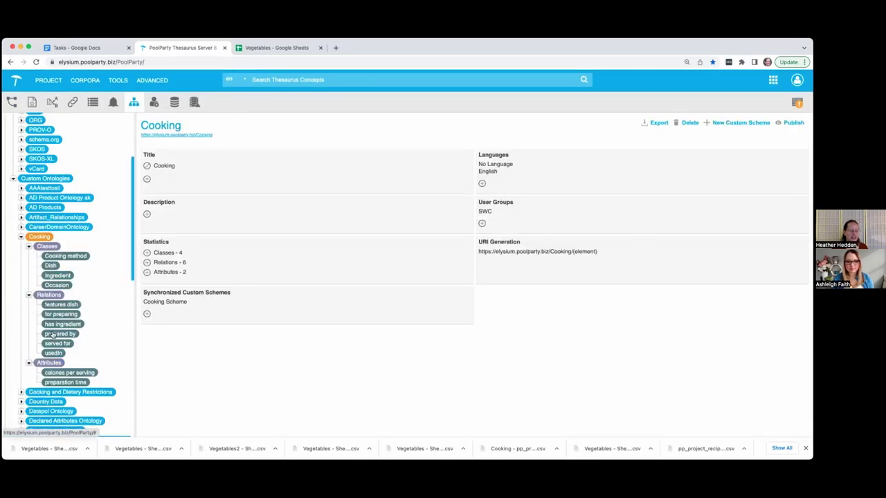
pyautogui.click(58, 296)
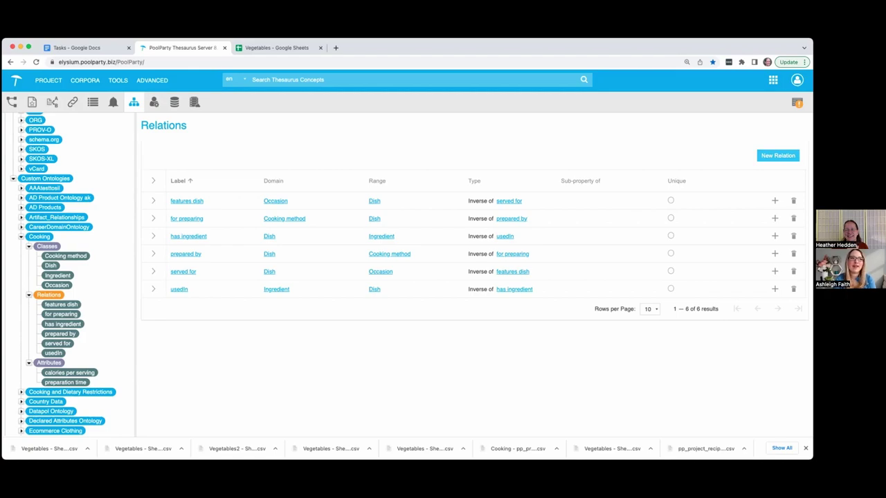
# - Draft an inverse relation with domain Concept Scheme and range Dish, then discard it
pyautogui.click(778, 155)
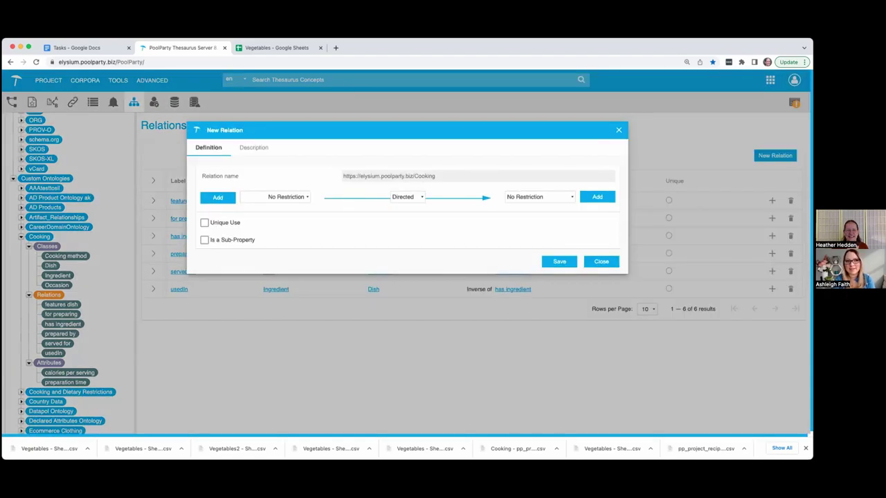
pyautogui.click(423, 198)
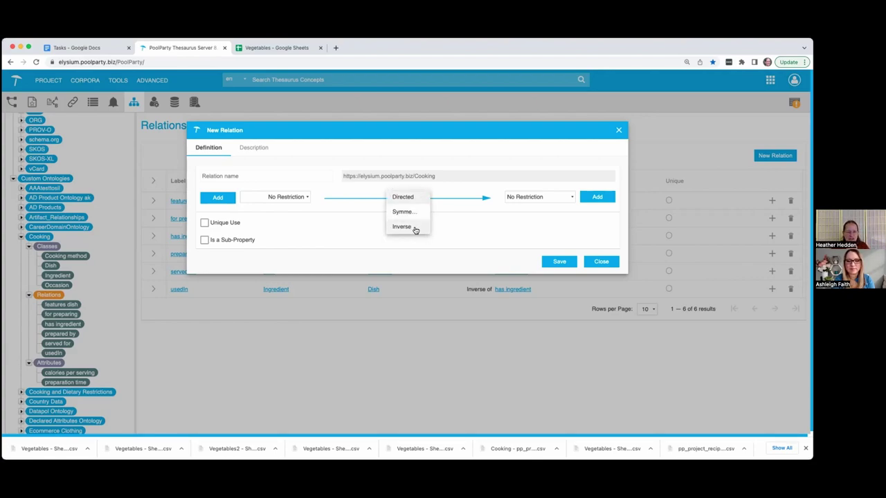
pyautogui.click(414, 228)
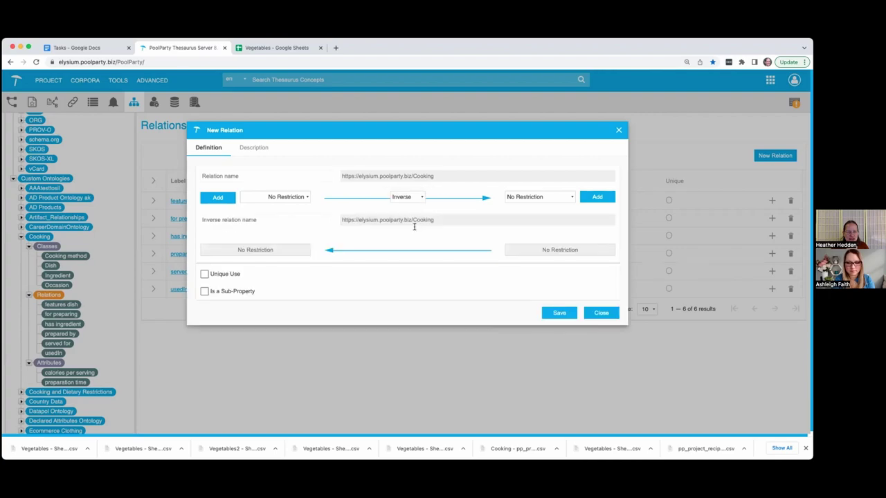
pyautogui.click(309, 198)
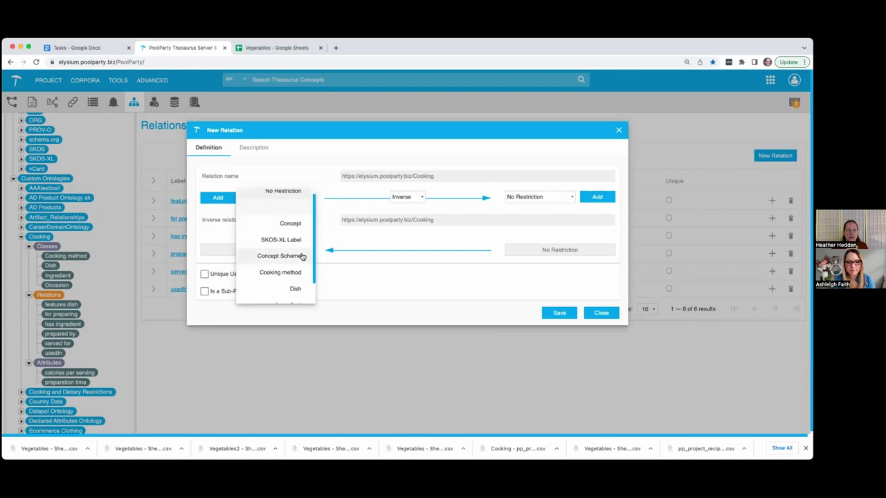
pyautogui.click(302, 261)
pyautogui.click(567, 198)
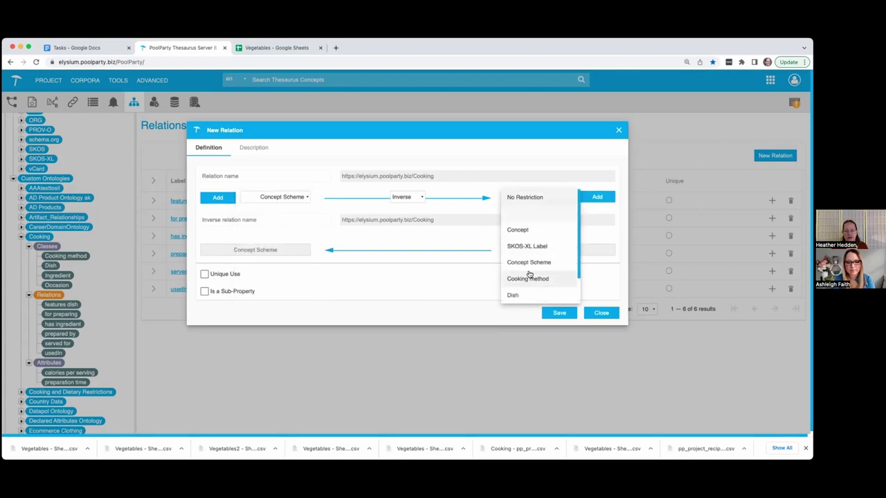
pyautogui.click(515, 294)
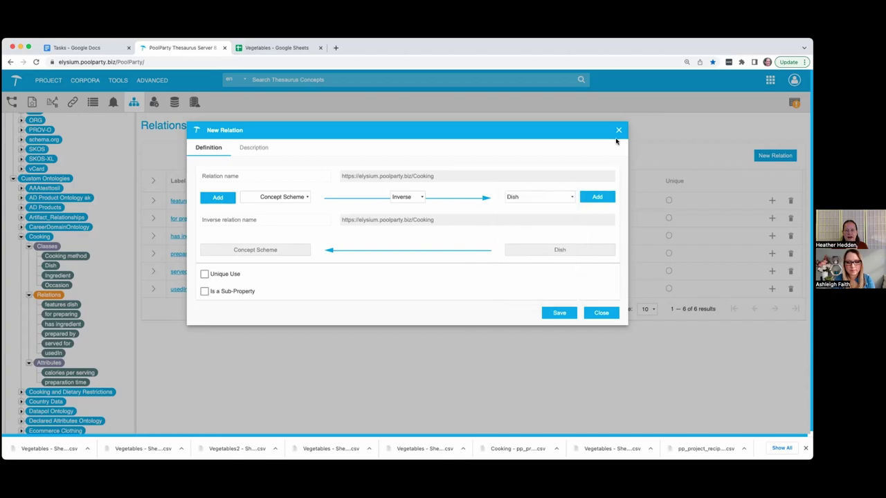
pyautogui.click(619, 131)
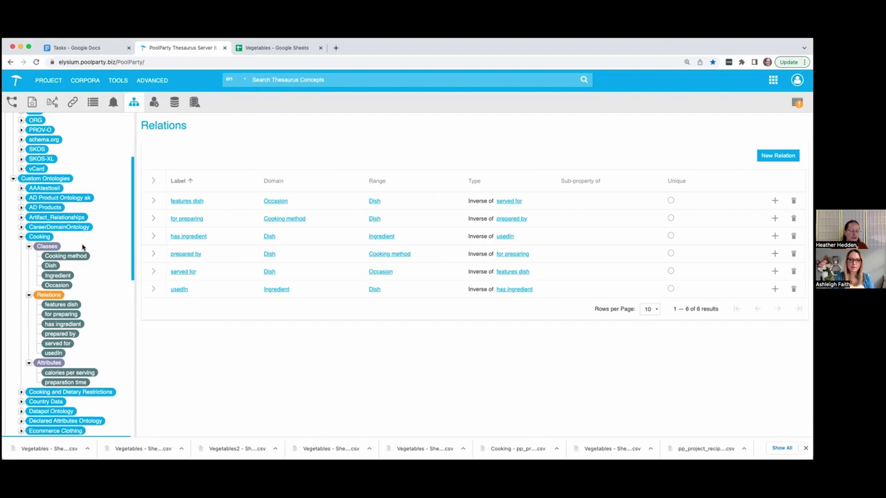
# - Create a Cookware class in the Cooking ontology, then show the ontology's relations
pyautogui.click(47, 246)
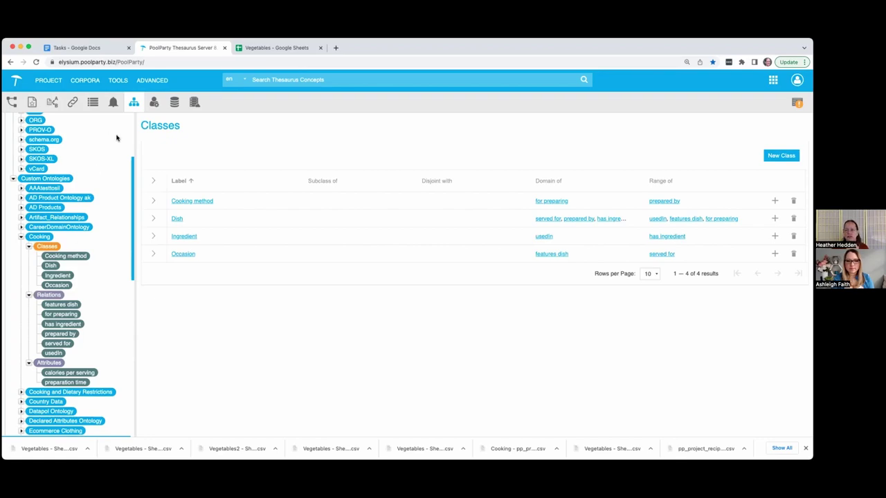
pyautogui.click(780, 155)
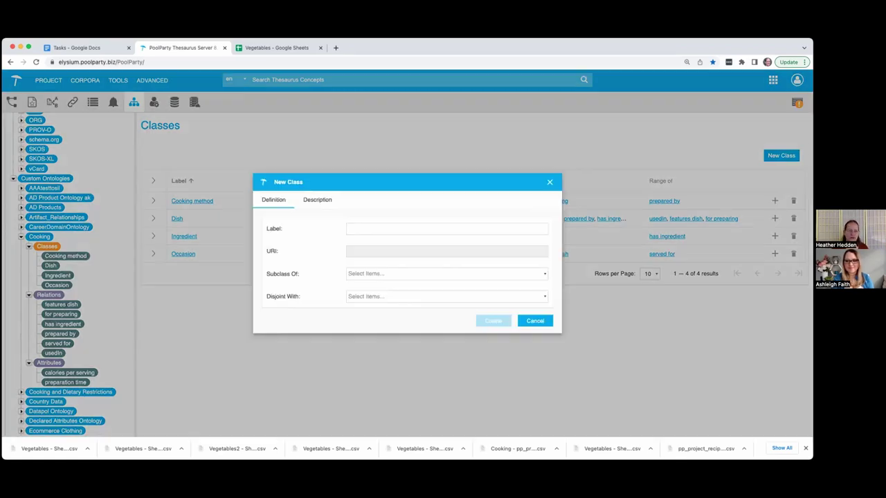
pyautogui.write('Cookw')
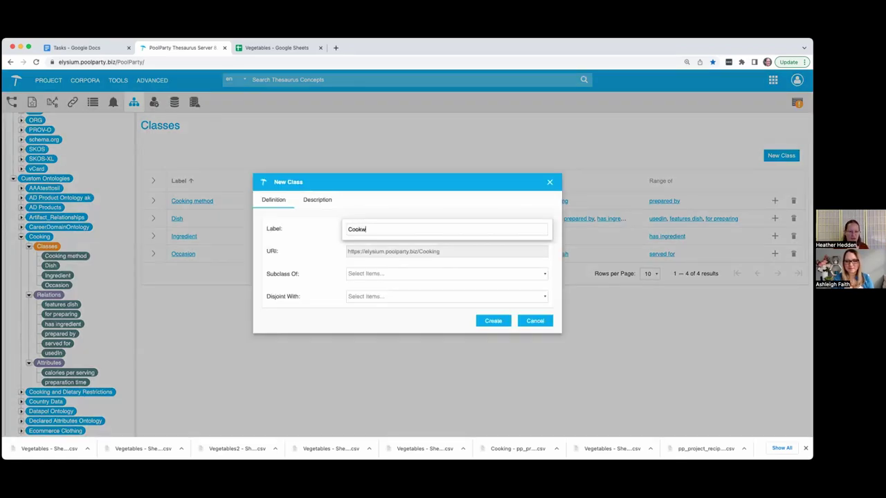
pyautogui.write('are')
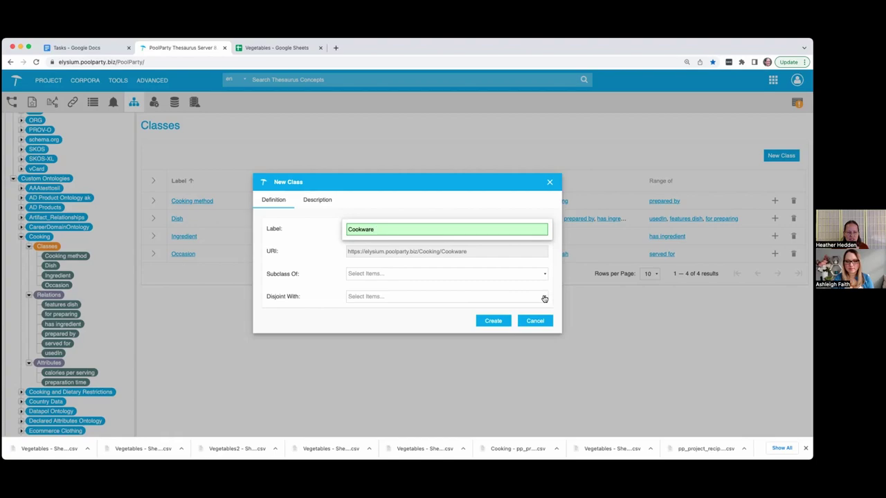
pyautogui.click(494, 319)
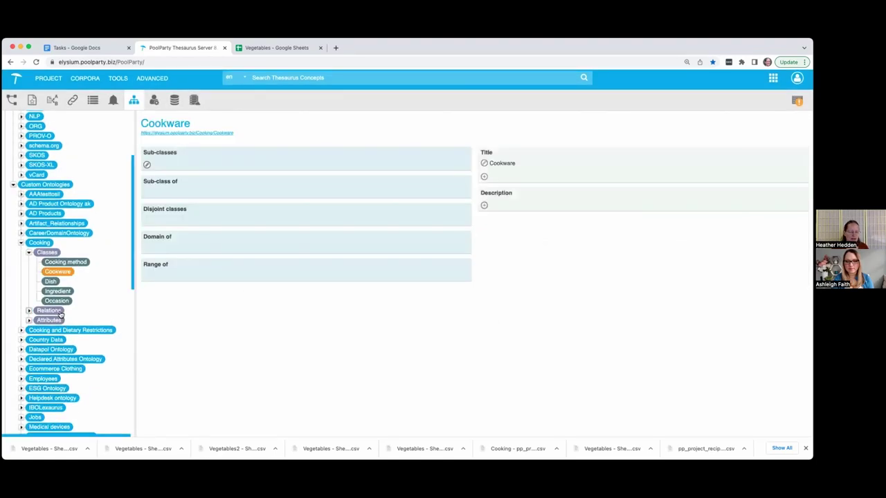
pyautogui.click(60, 312)
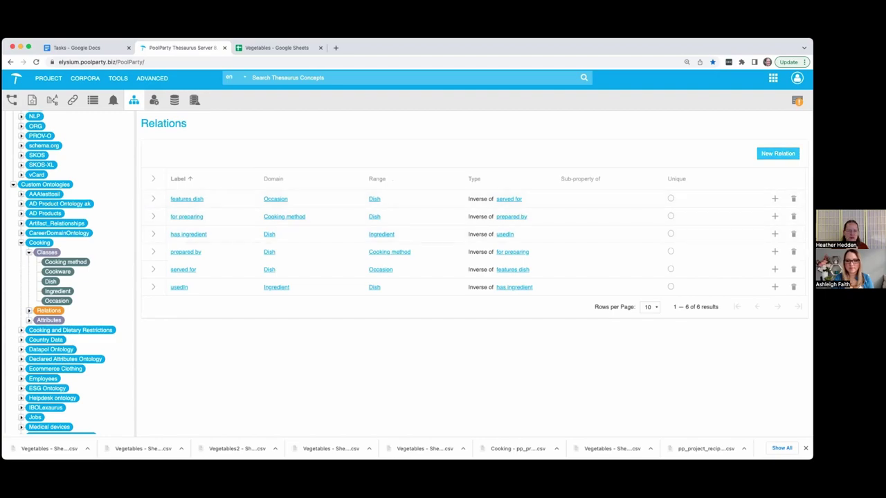
# - Start a new Inverse relation named useCookware
pyautogui.click(778, 153)
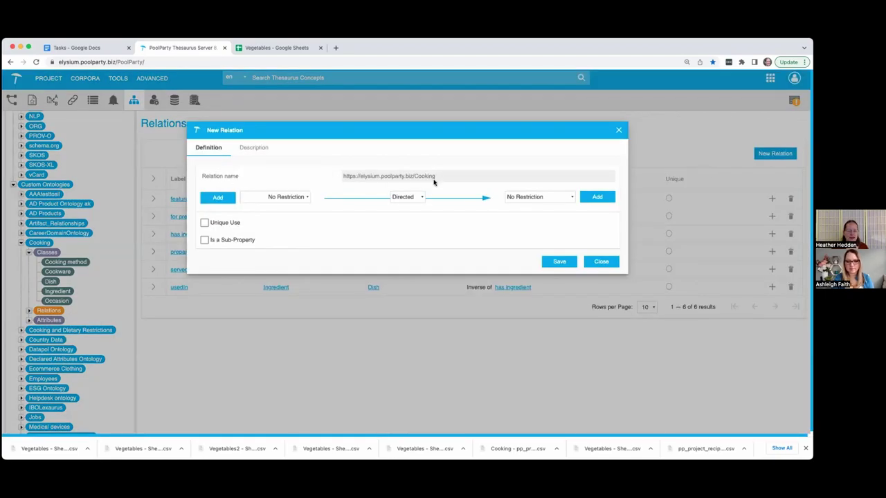
pyautogui.click(420, 197)
pyautogui.click(407, 227)
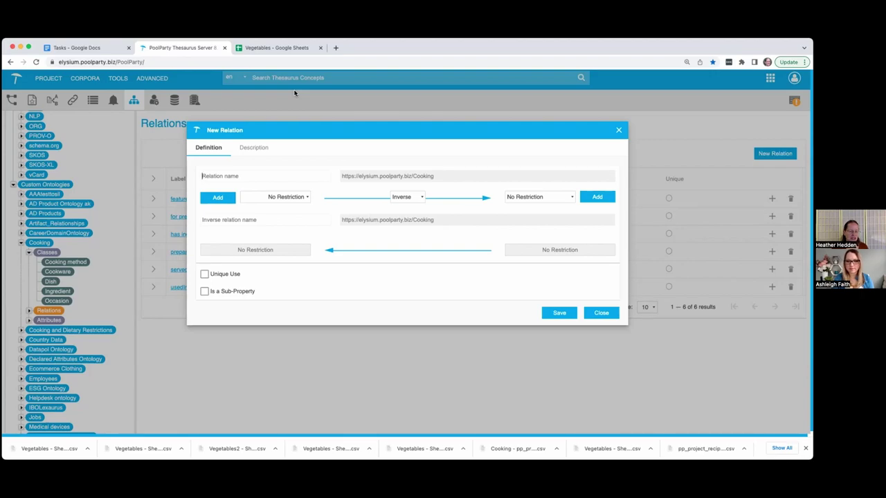
pyautogui.write('us')
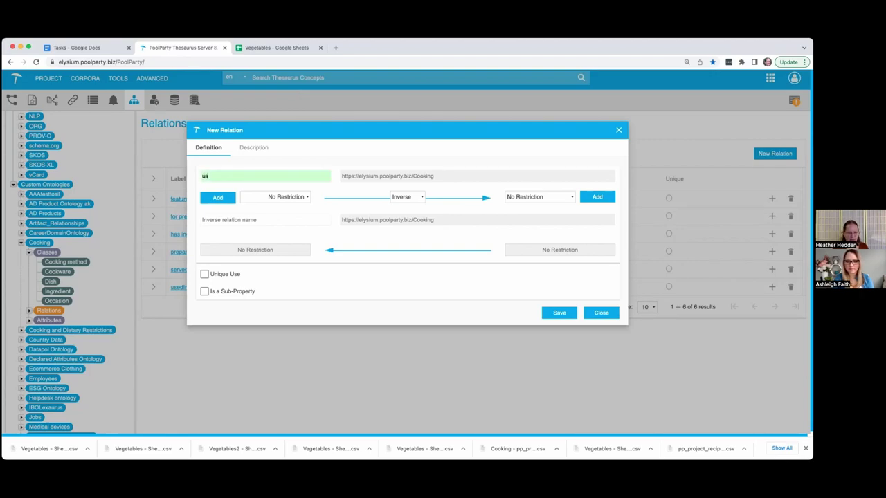
pyautogui.write('eCookware')
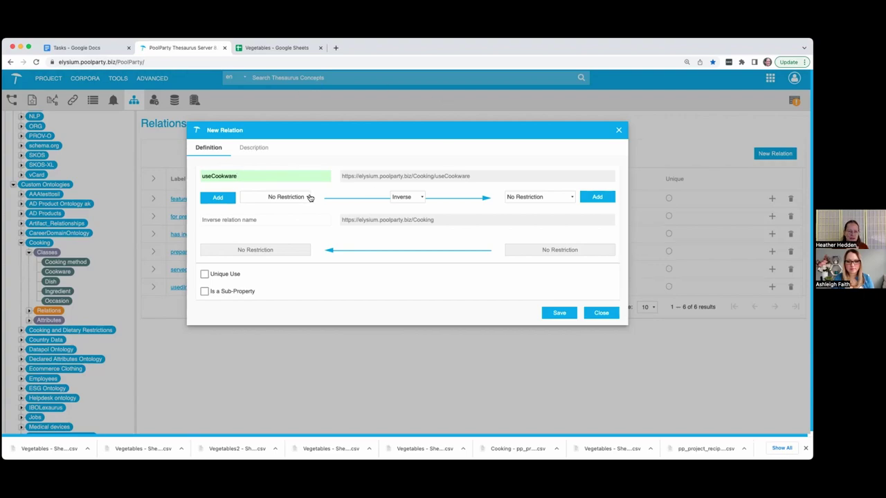
pyautogui.click(418, 199)
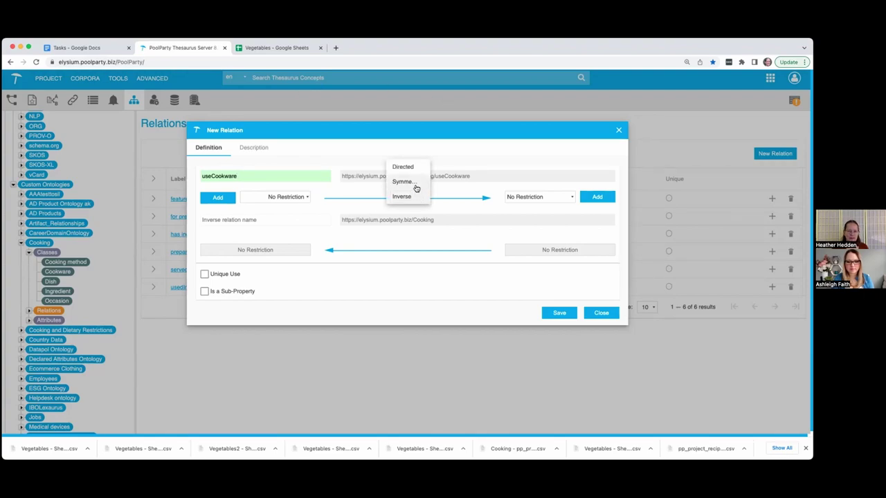
pyautogui.click(409, 197)
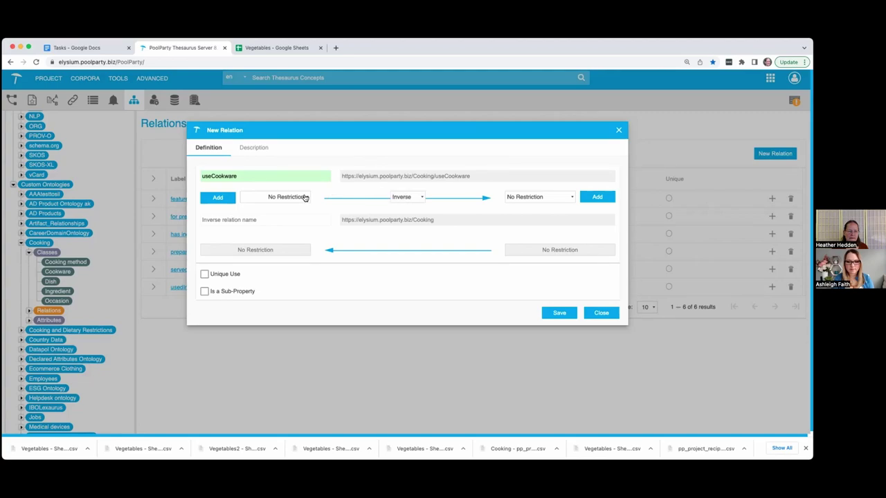
# - Set the relation's domain to Dish and its range to Cookware
pyautogui.click(306, 197)
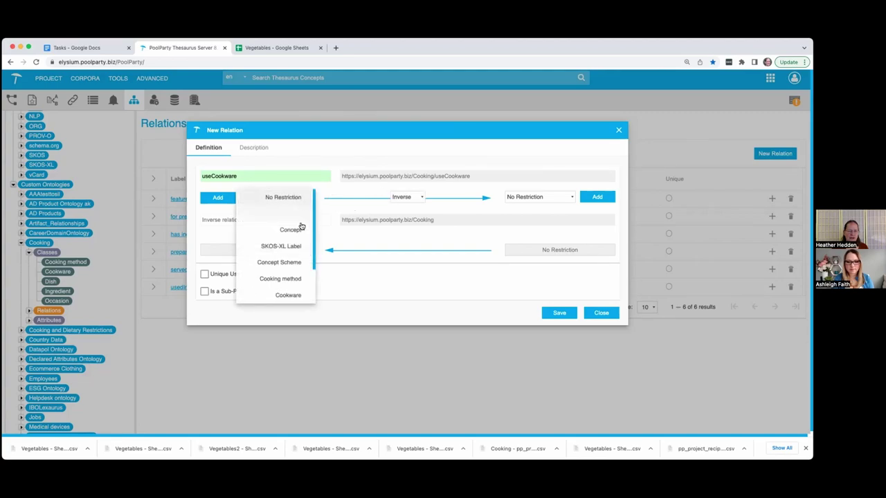
pyautogui.scroll(-1, 298, 275)
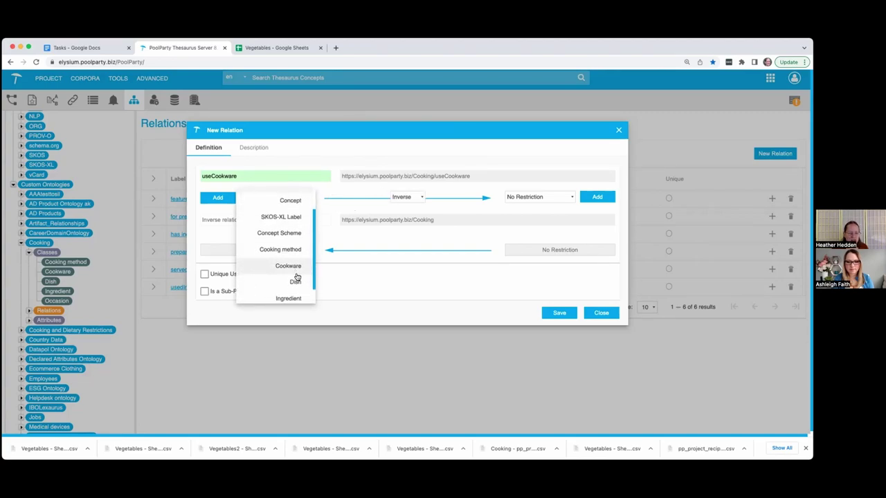
pyautogui.click(296, 280)
pyautogui.click(566, 198)
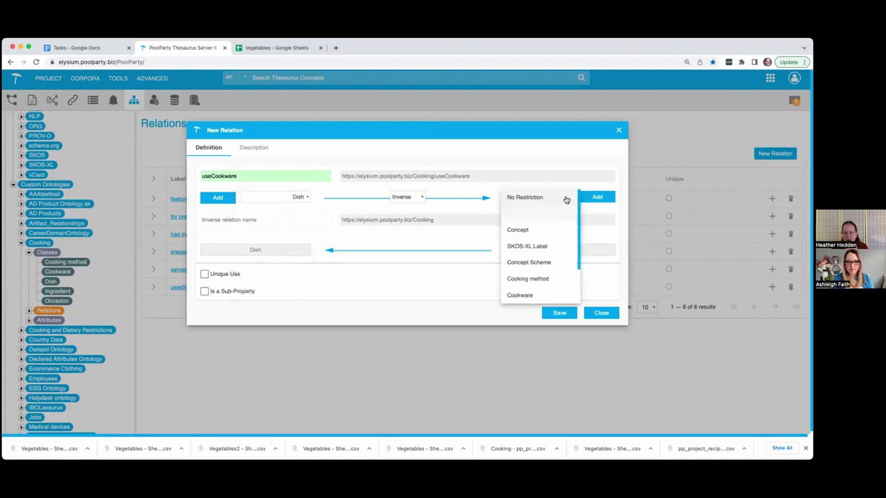
pyautogui.click(532, 295)
pyautogui.click(597, 197)
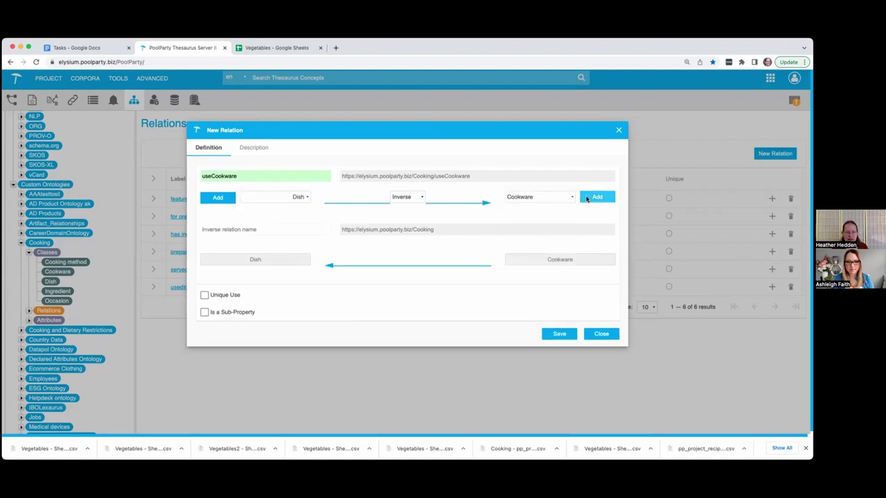
pyautogui.click(217, 197)
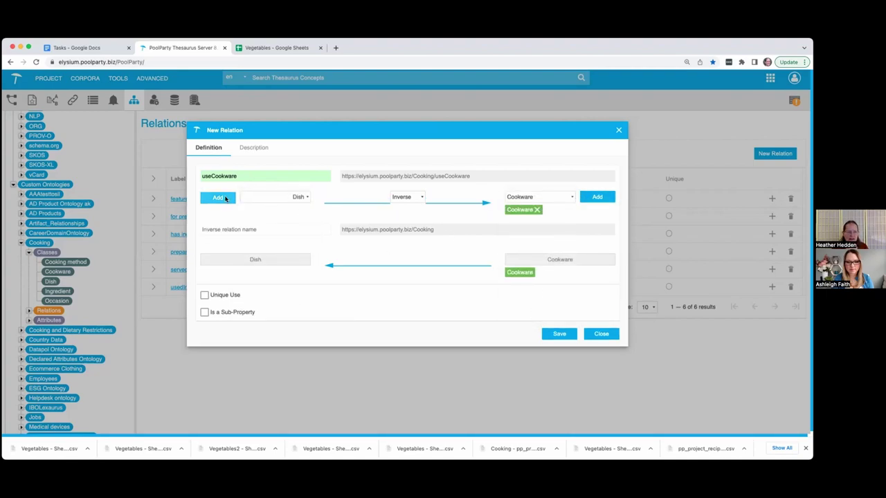
# - Name the inverse relation isUsedForCooking
pyautogui.click(256, 231)
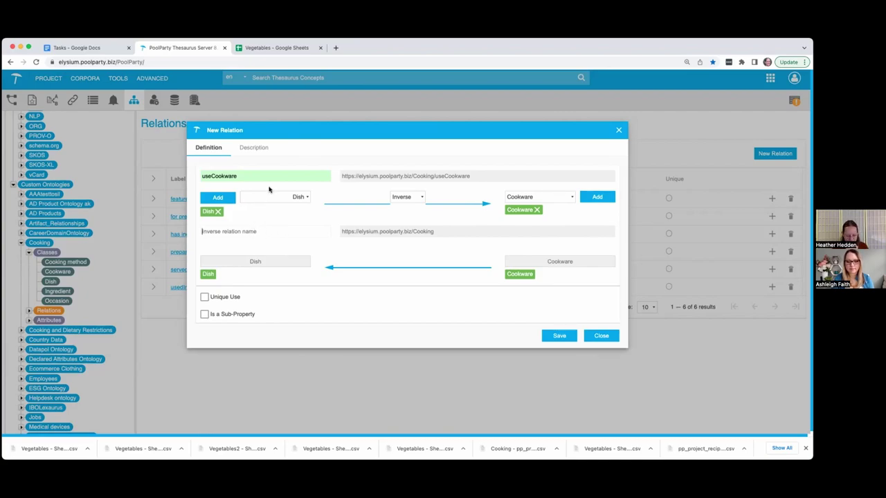
pyautogui.write('isUsedfor')
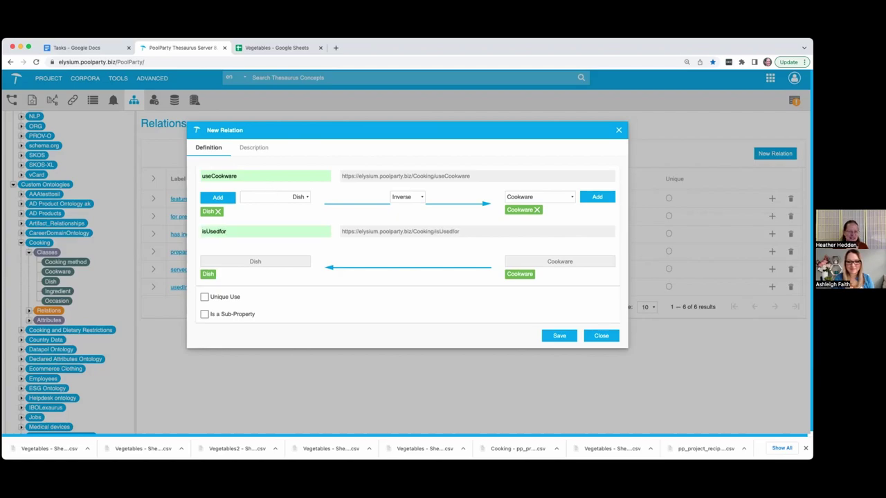
pyautogui.press('BackSpace')
pyautogui.press('BackSpace')
pyautogui.write('ForCooking')
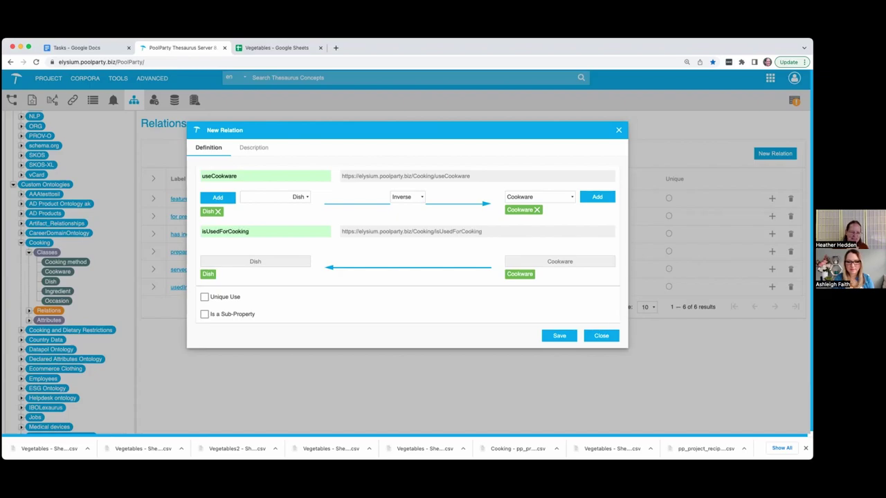
# - Save the useCookware relation (Dish to Cookware, inverse isUsedForCooking)
pyautogui.click(557, 335)
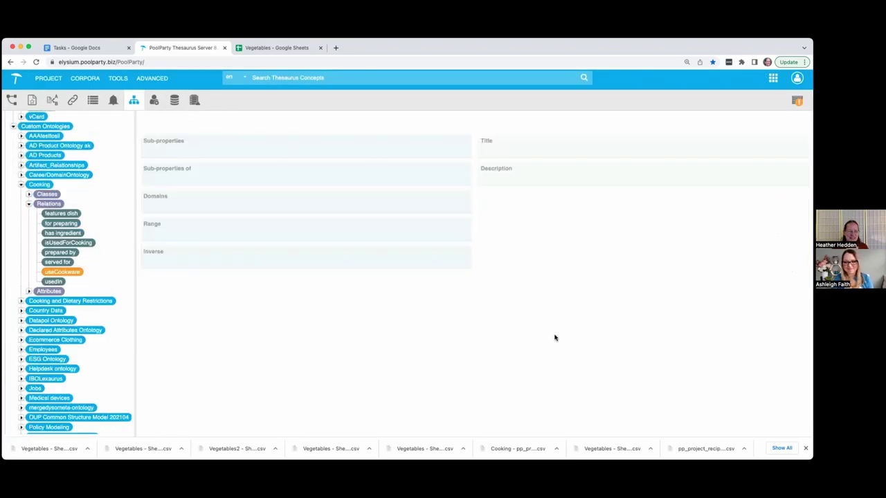